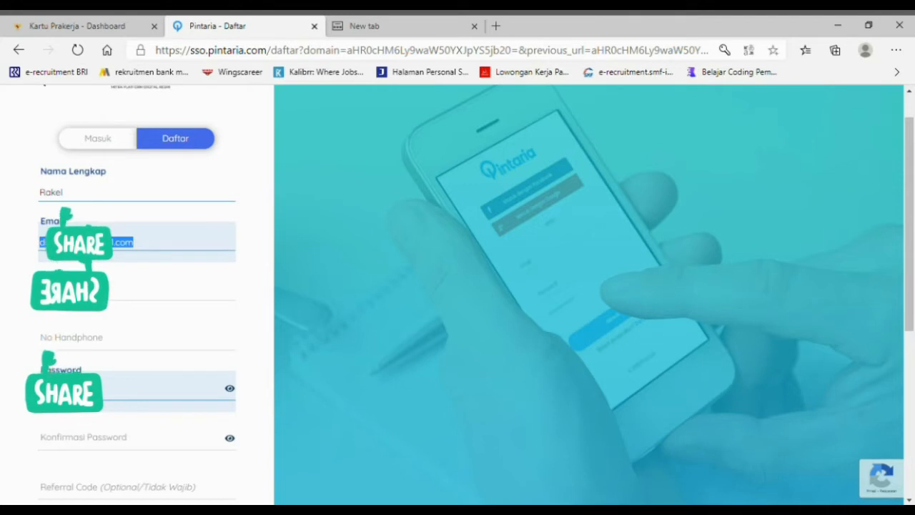
- Fill in the sign-up form's email, email confirmation and phone number, consulting the Kartu Prakerja profile for the account details
key(ctrl+v)
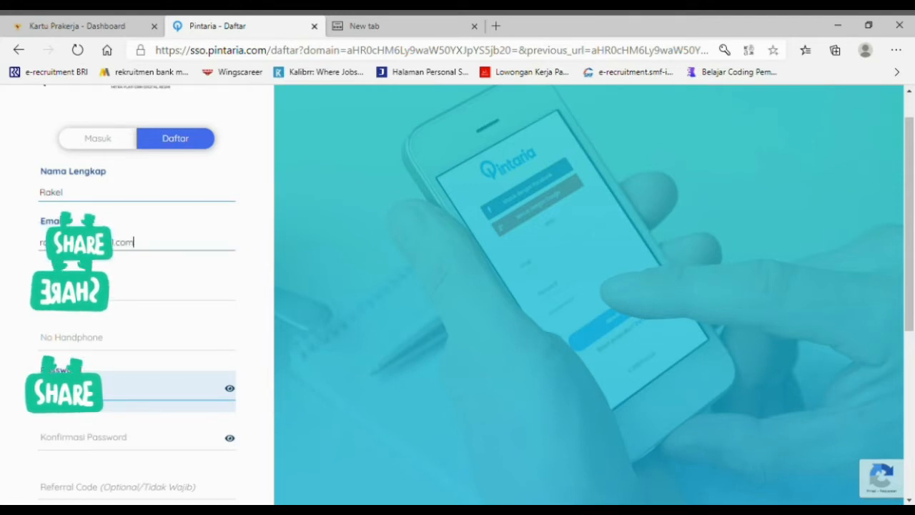
key(Down)
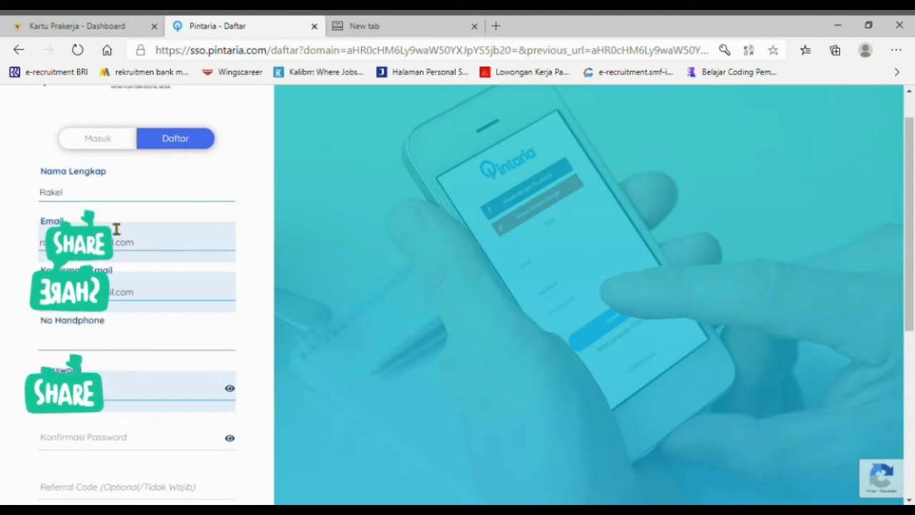
click(73, 29)
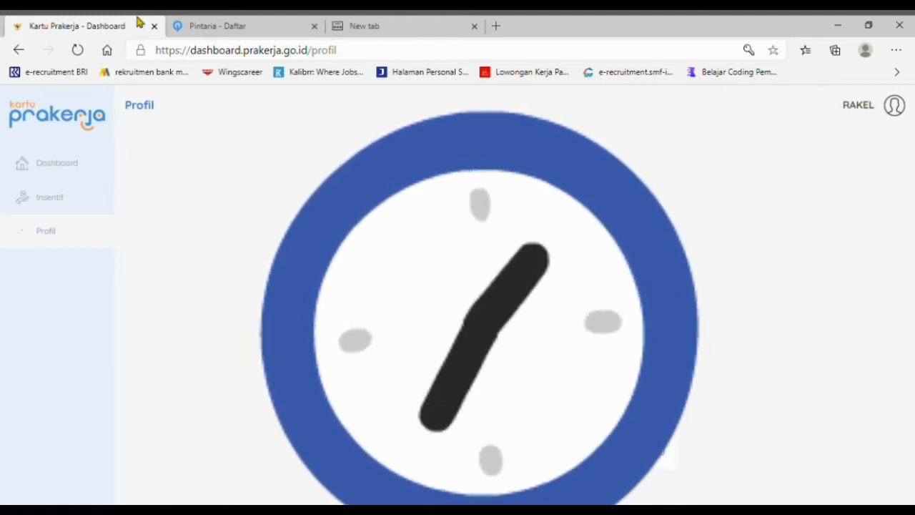
click(206, 26)
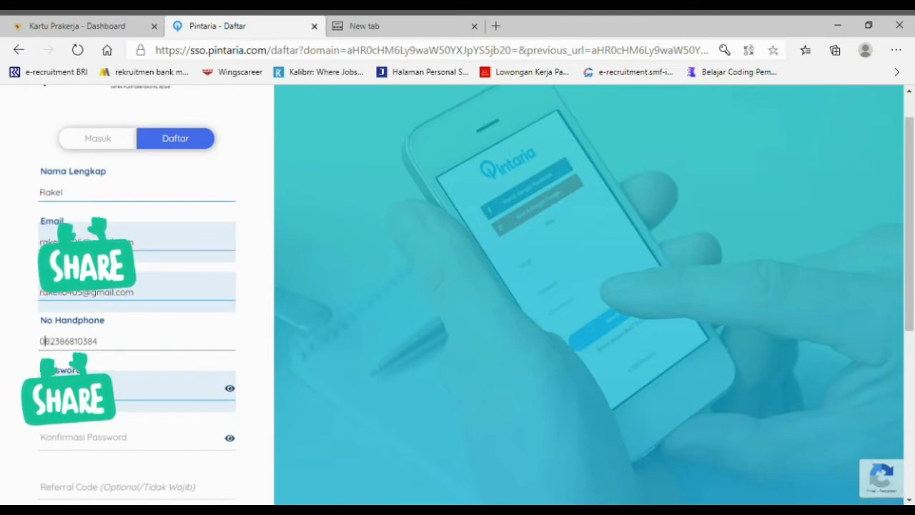
- Replace the prefilled account password with a new one and enter the same password in Konfirmasi Password
scroll(54, 338, down, 1)
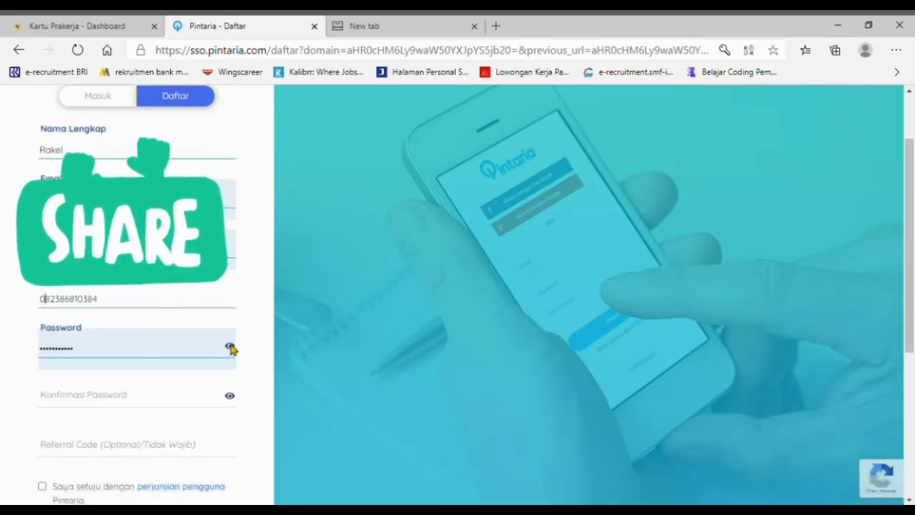
click(229, 348)
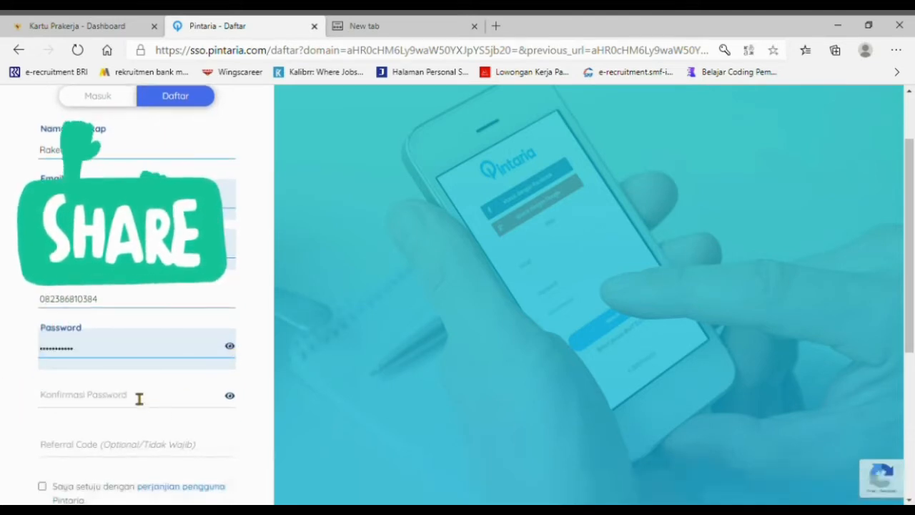
drag(100, 358, 12, 356)
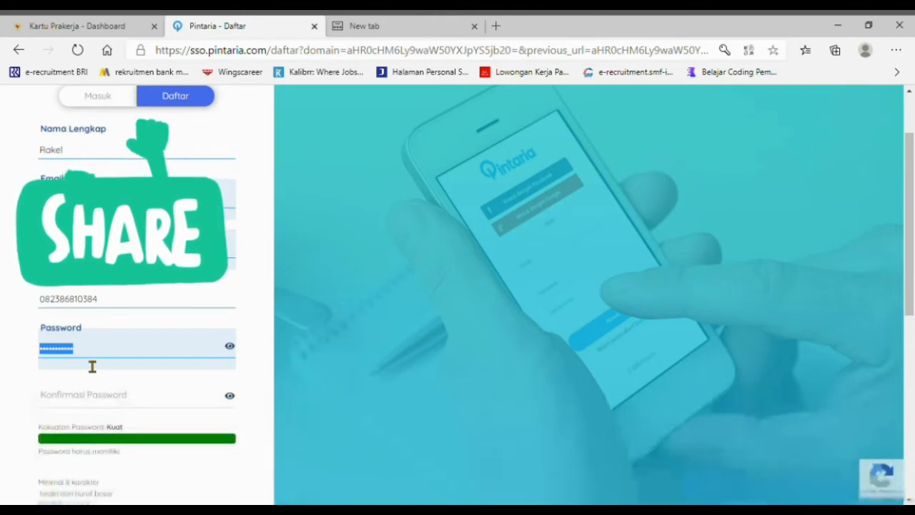
text(a)
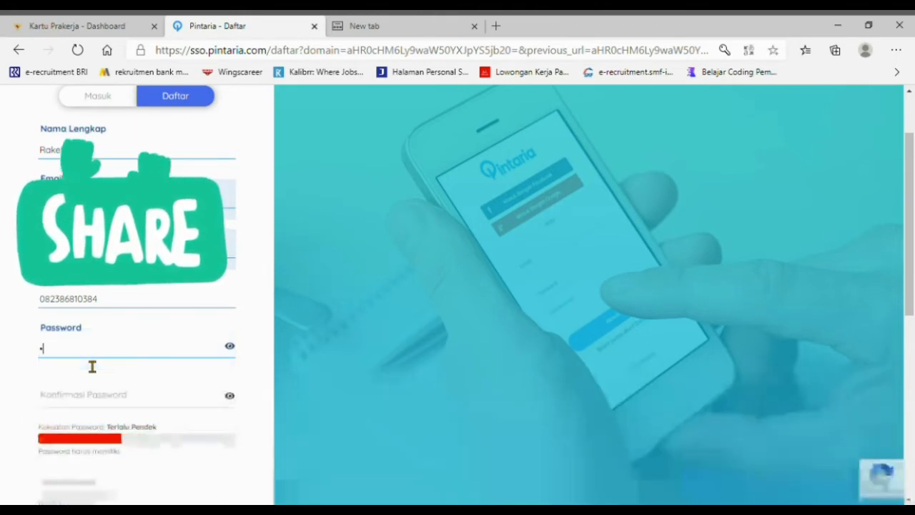
text(aaa)
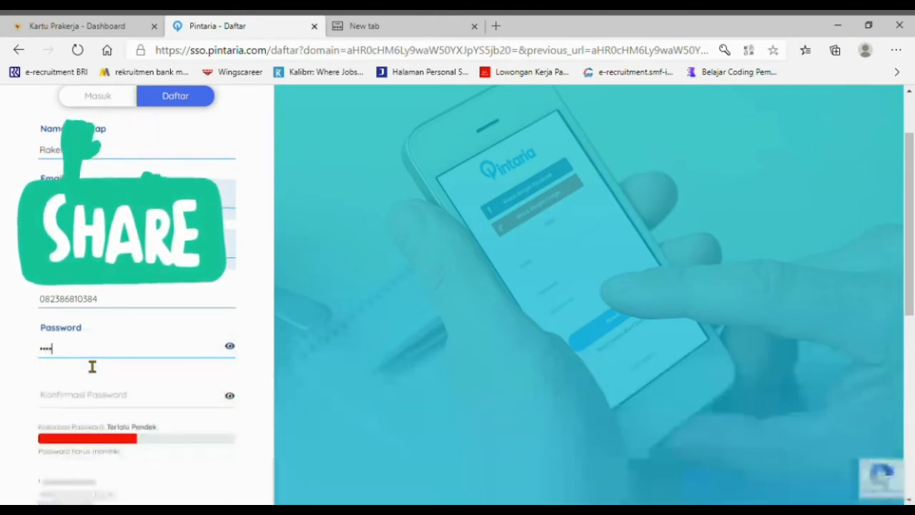
text(aaa)
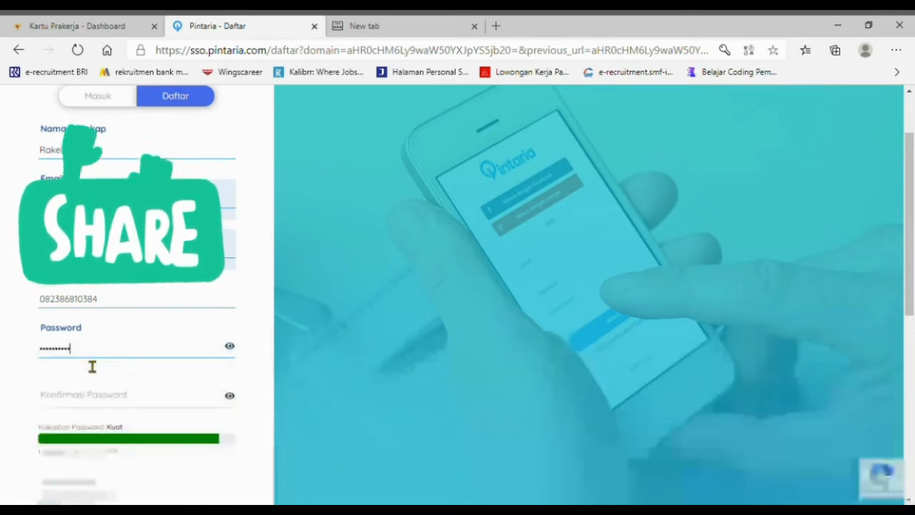
click(109, 403)
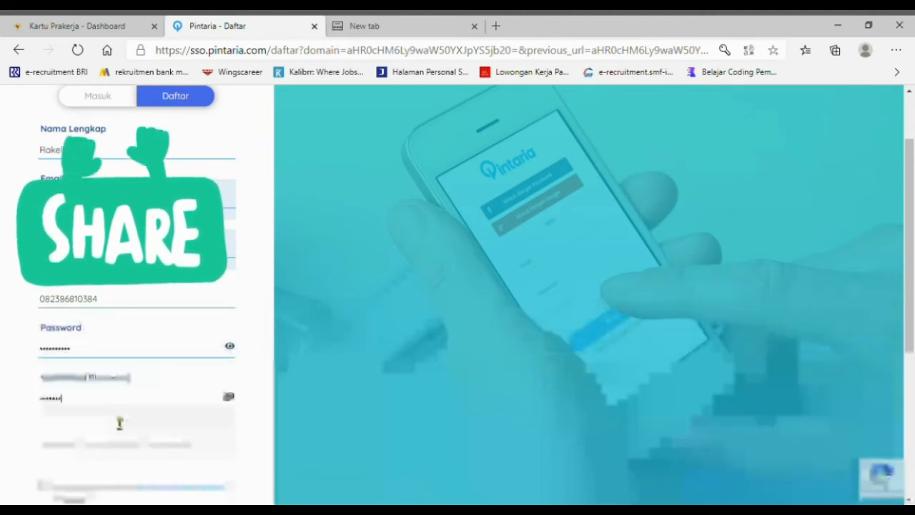
text(••••••••)
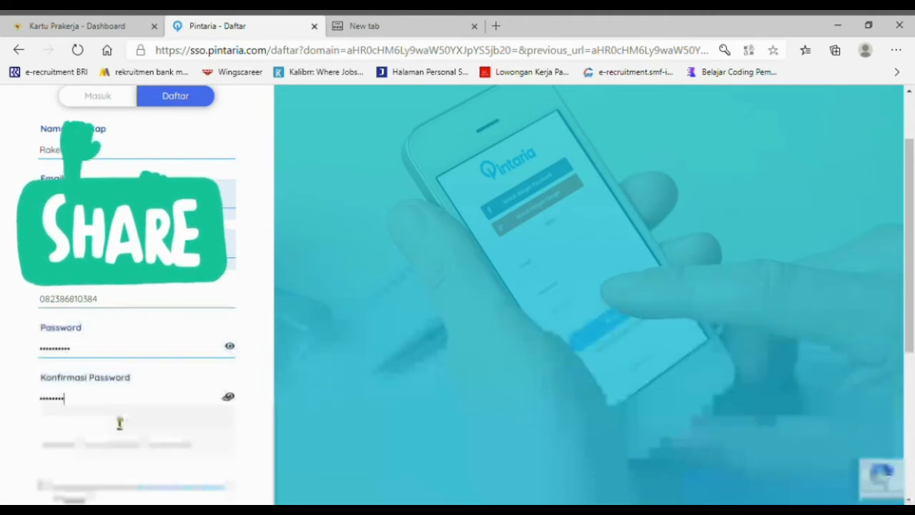
text(•••)
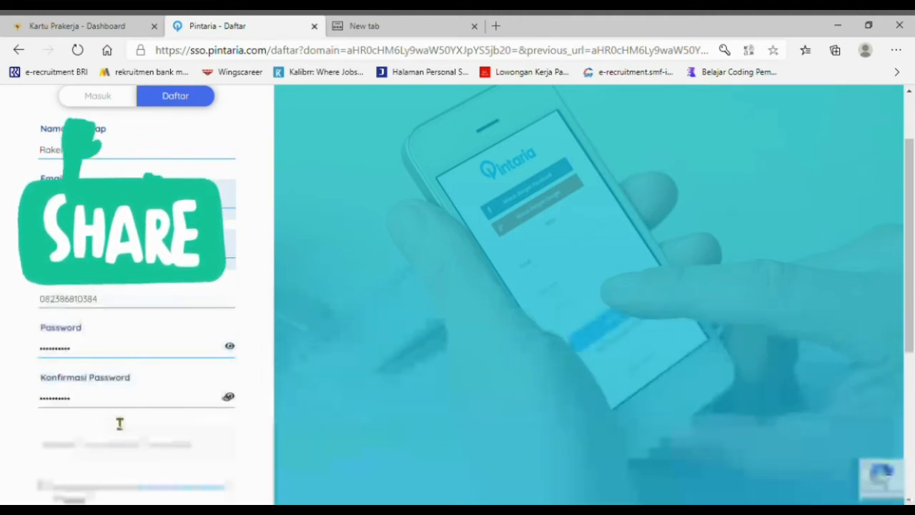
- Accept the Pintaria user agreement, leave the referral code empty and submit the registration
scroll(120, 424, down, 1)
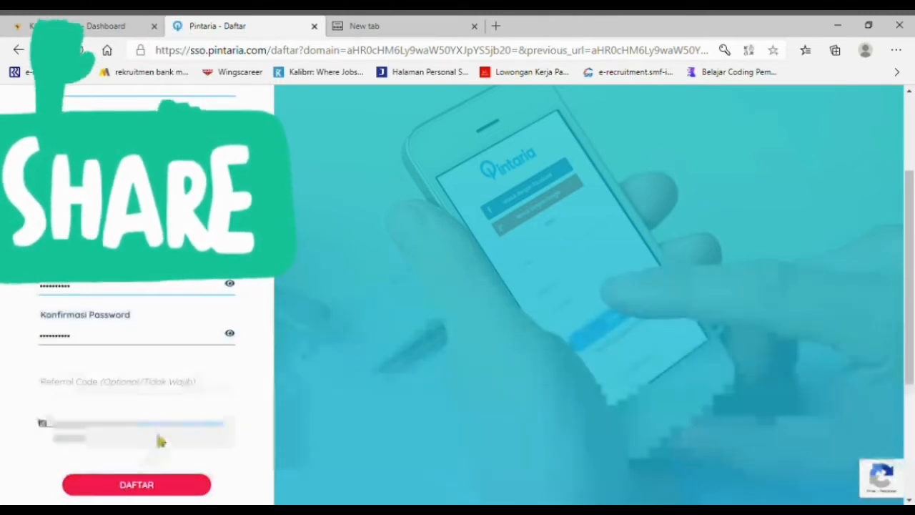
scroll(161, 441, up, 1)
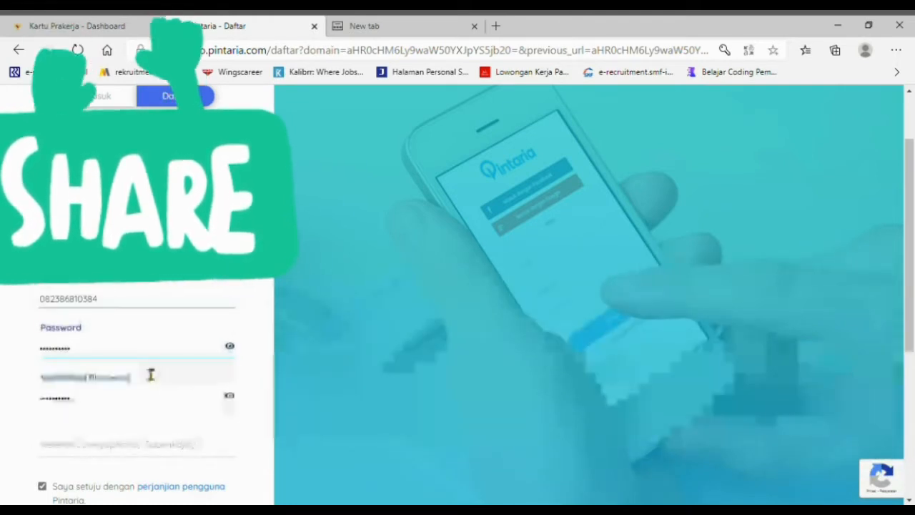
scroll(151, 374, down, 2)
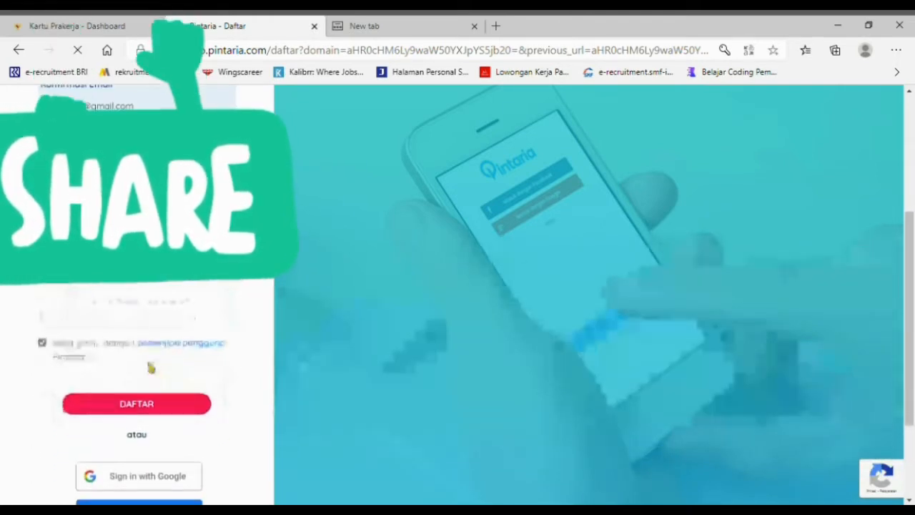
scroll(151, 367, down, 1)
click(148, 380)
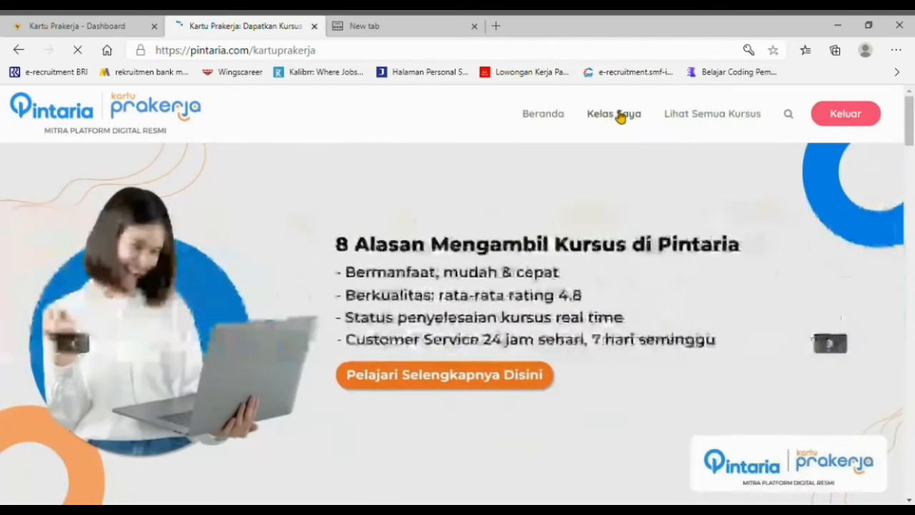
- Browse the course sections on Pintaria's Kartu Prakerja home page and open the Bisnis / Kewirausahaan category
click(619, 120)
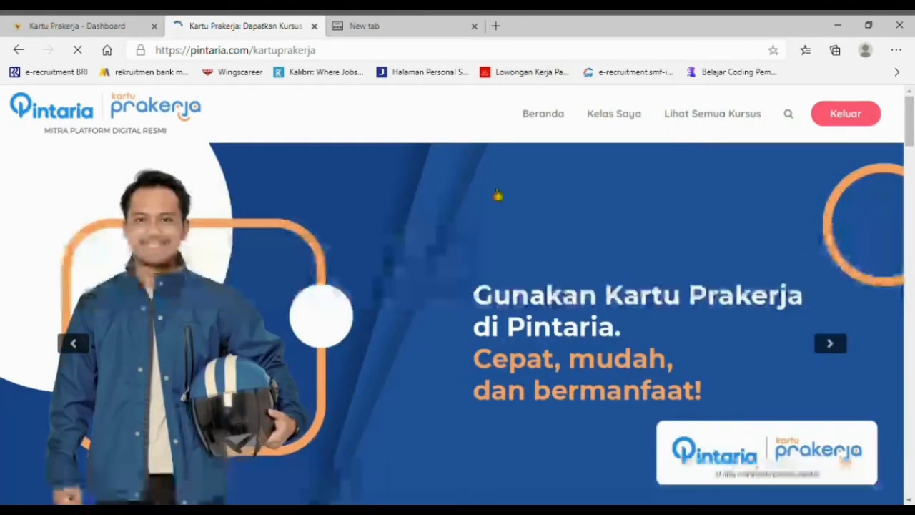
scroll(591, 240, down, 3)
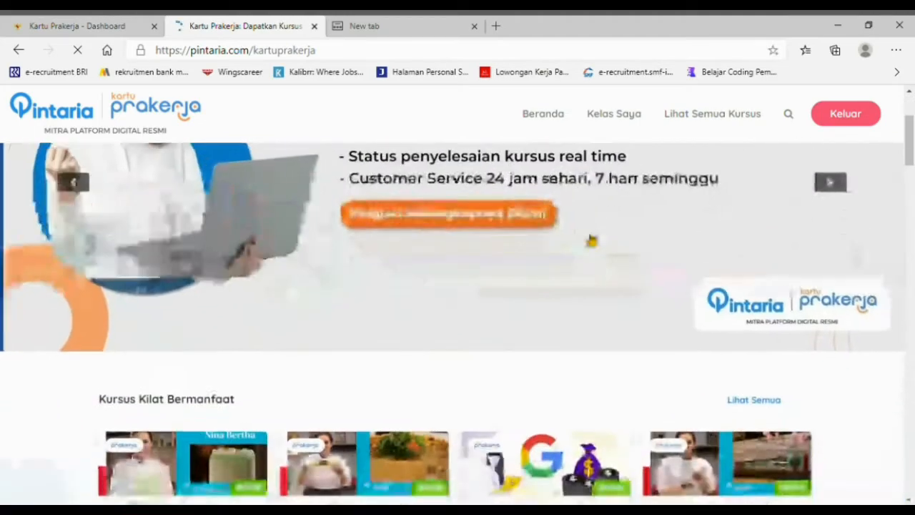
scroll(591, 239, down, 3)
scroll(588, 240, down, 3)
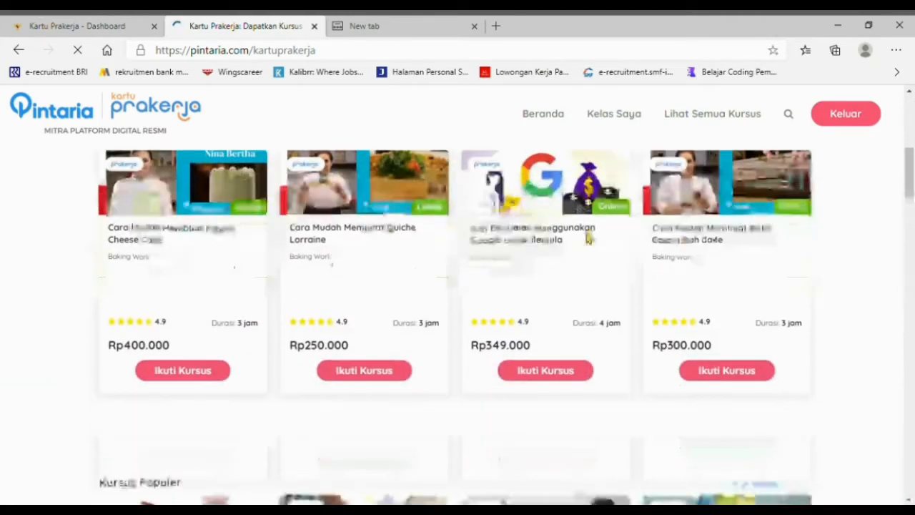
scroll(588, 241, down, 3)
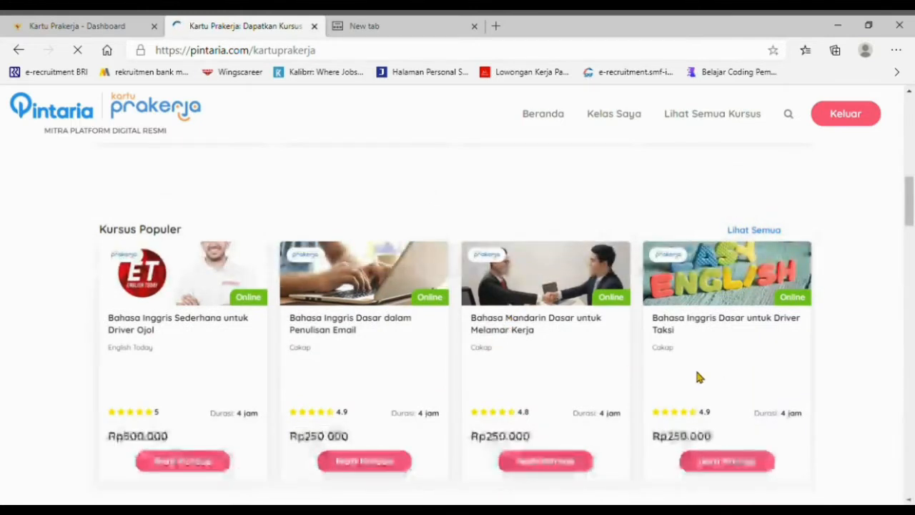
scroll(532, 369, down, 5)
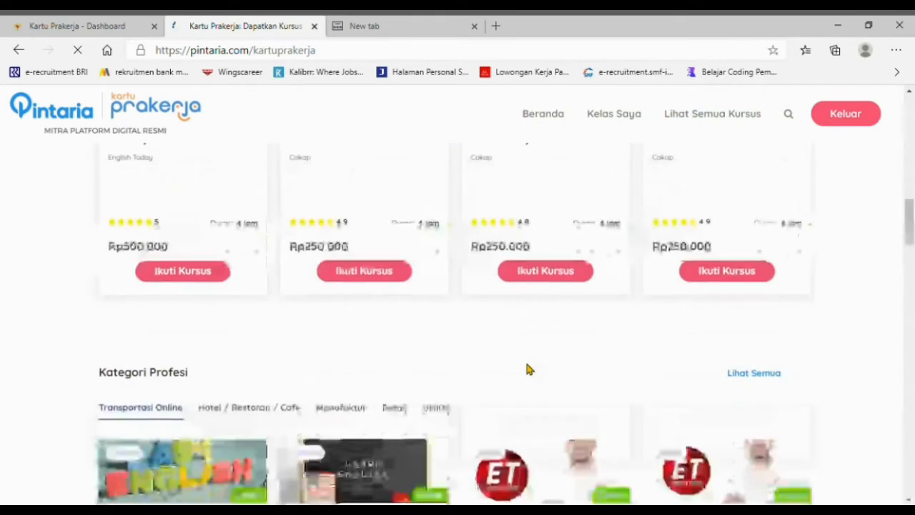
scroll(528, 366, down, 2)
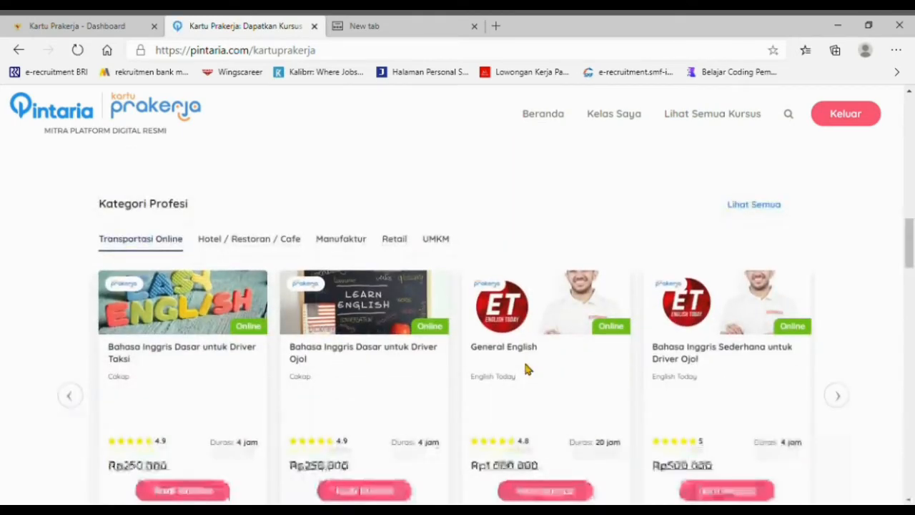
scroll(521, 366, down, 1)
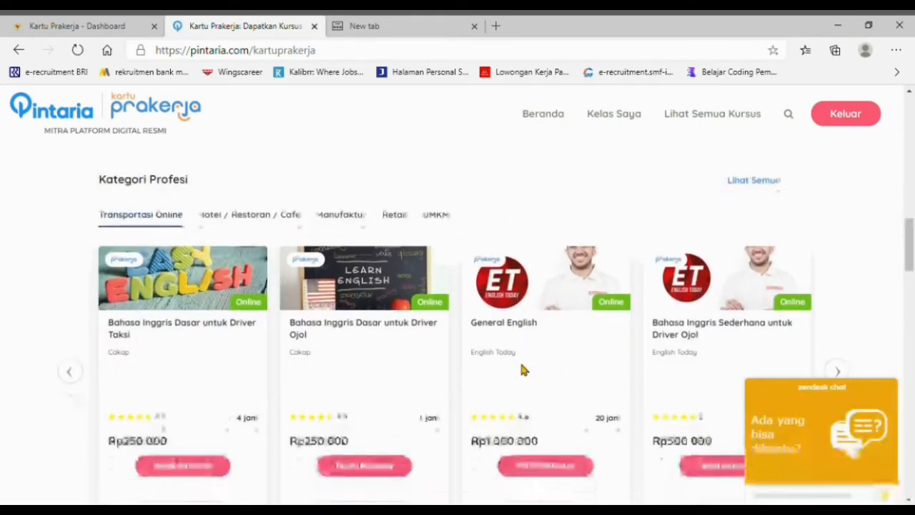
scroll(521, 368, down, 3)
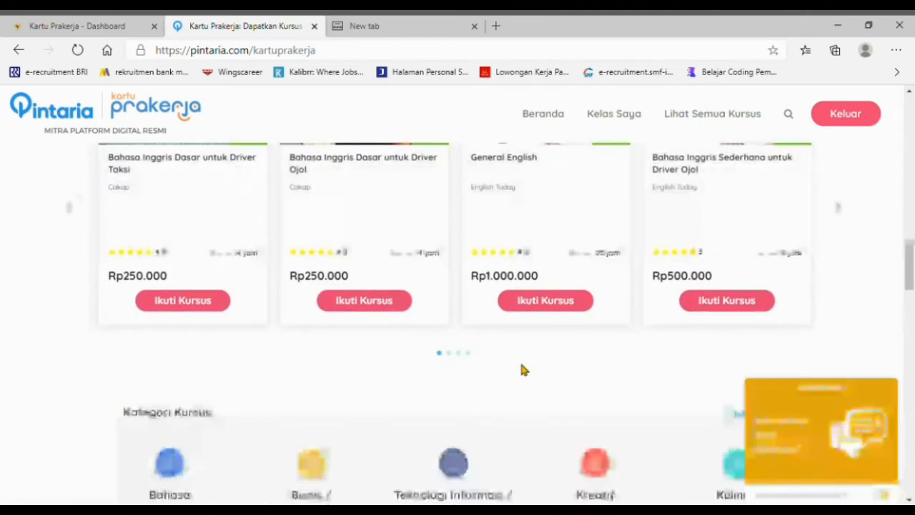
scroll(521, 365, down, 3)
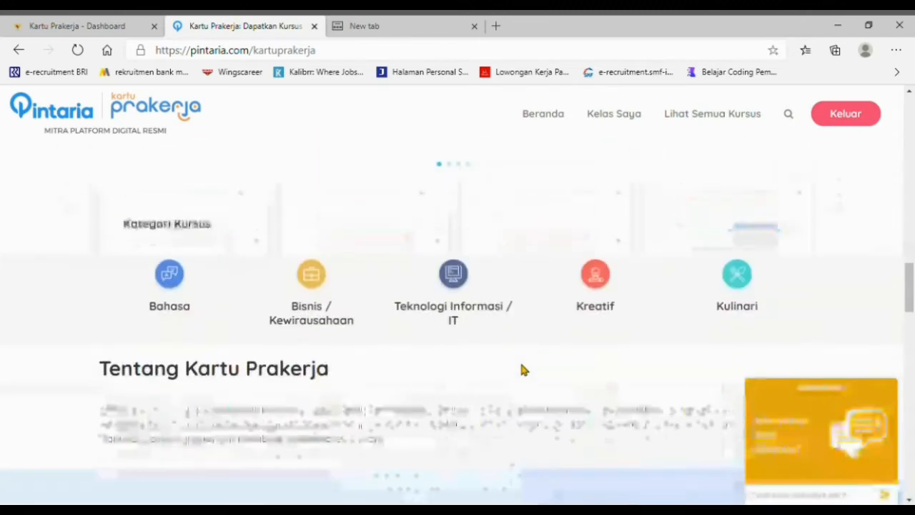
click(311, 314)
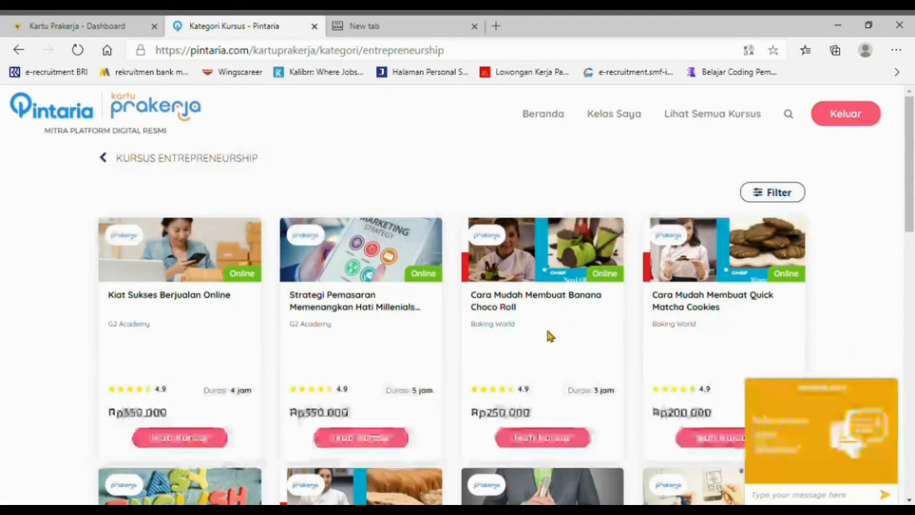
- Find the course "Kiat Berjualan Menggunakan Google untuk Pemula" in the entrepreneurship listing and start its enrolment
scroll(569, 321, down, 3)
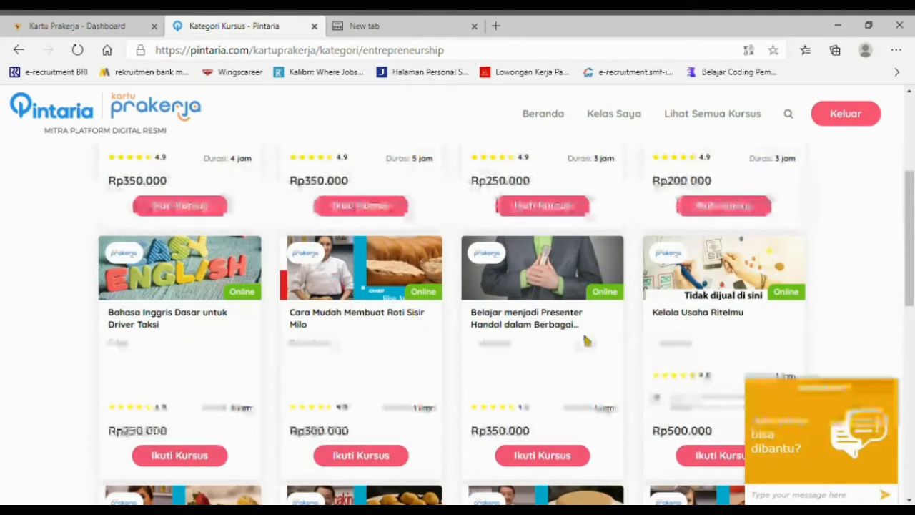
scroll(586, 342, down, 3)
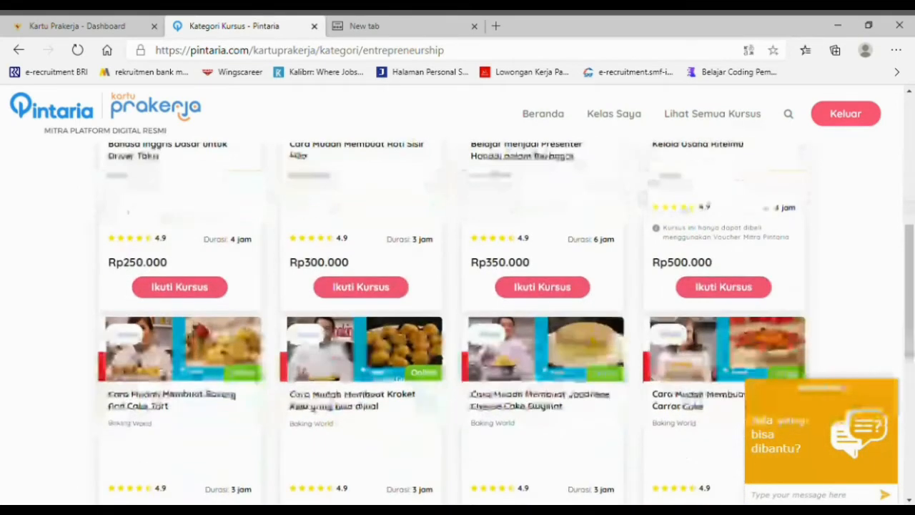
scroll(596, 340, down, 3)
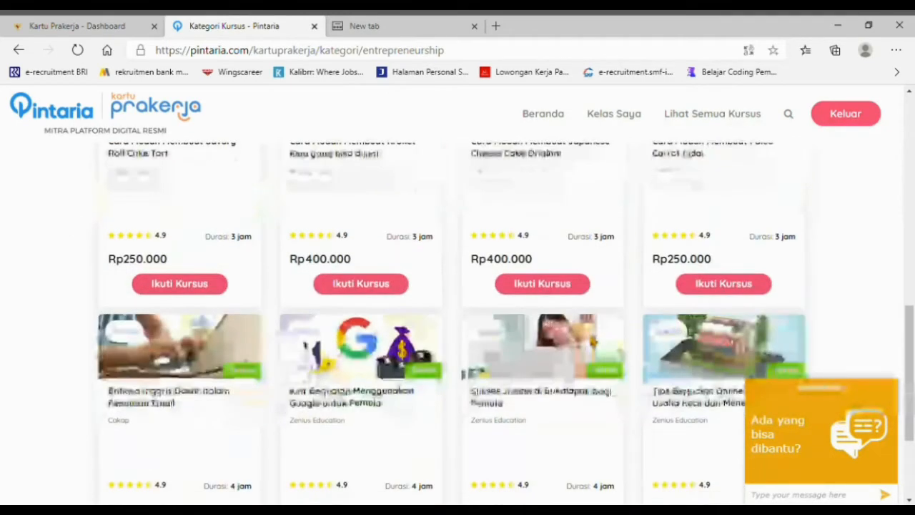
scroll(595, 341, down, 1)
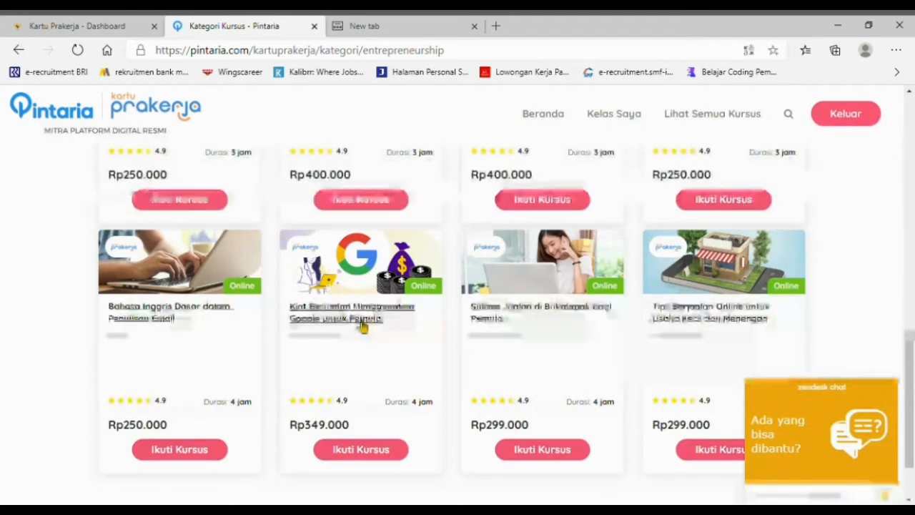
scroll(363, 325, down, 2)
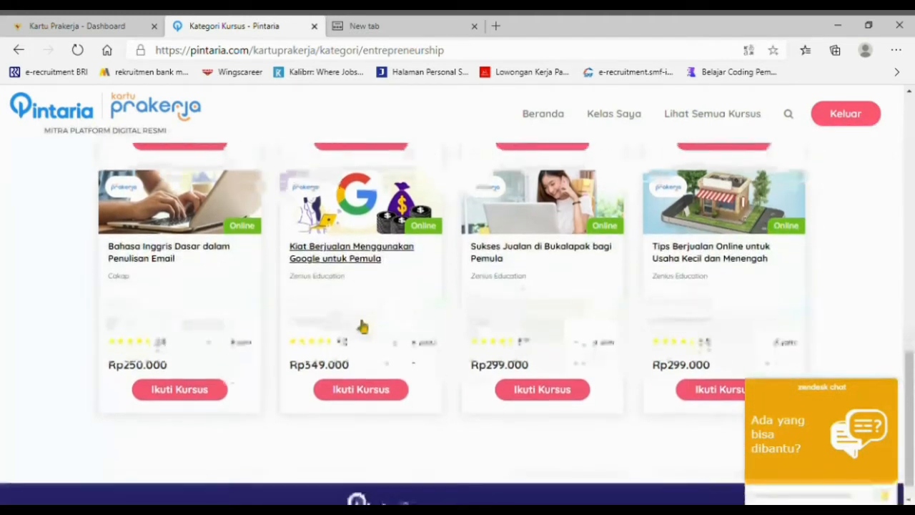
scroll(360, 325, up, 2)
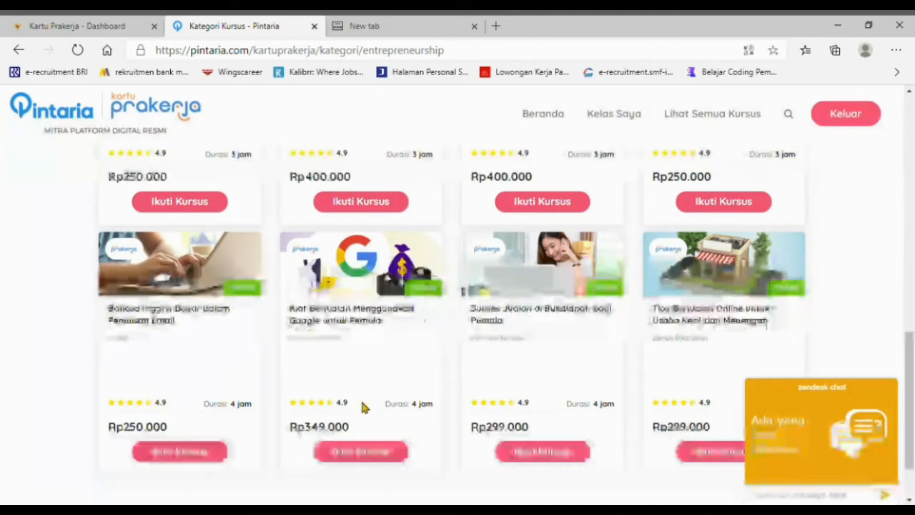
click(362, 452)
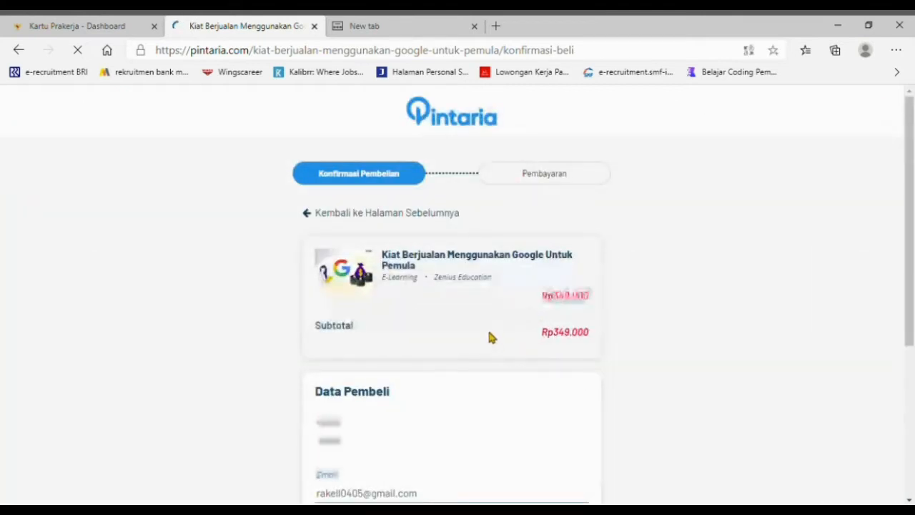
- Paste the buyer's phone number into No. Ponsel under Data Pembeli and replace its 62 prefix with 0
scroll(486, 326, down, 1)
scroll(485, 325, down, 3)
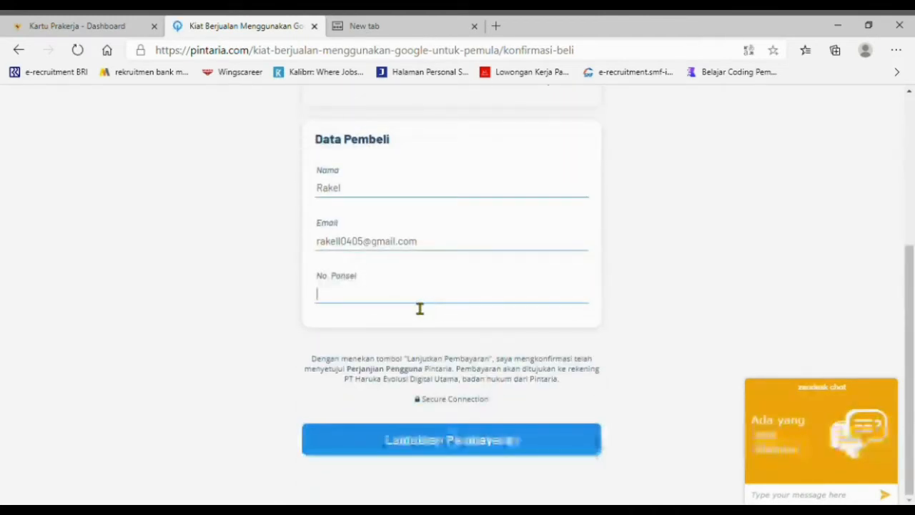
key(ctrl+v)
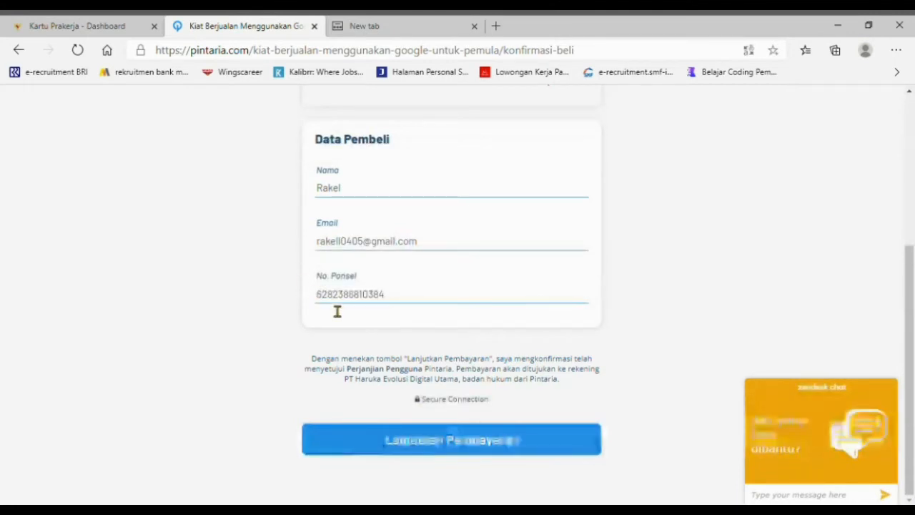
key(BackSpace)
key(BackSpace)
text(0)
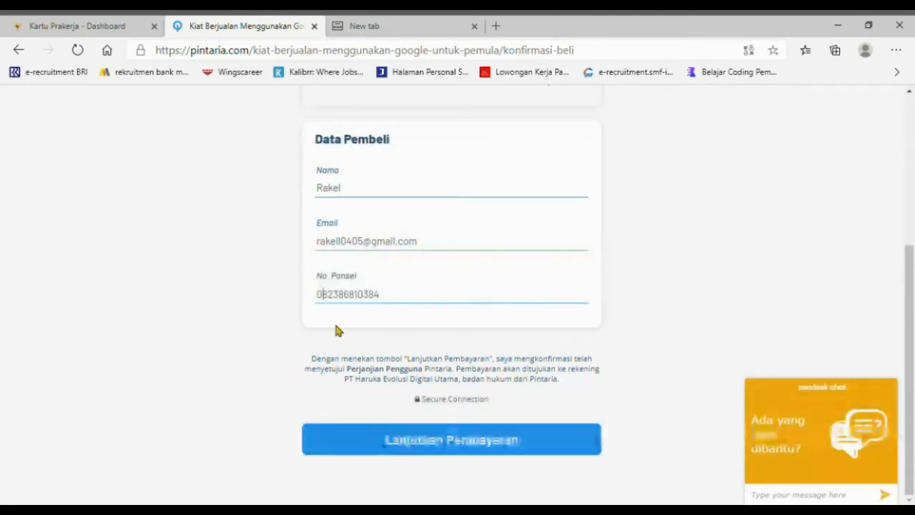
- Check the order summary and buyer data, then continue to the payment stage
scroll(333, 321, up, 1)
scroll(352, 327, up, 3)
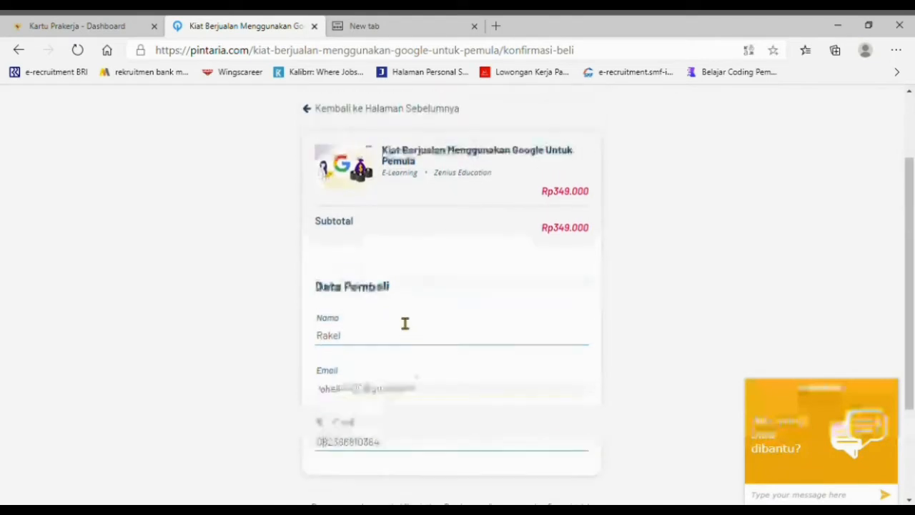
scroll(415, 326, down, 3)
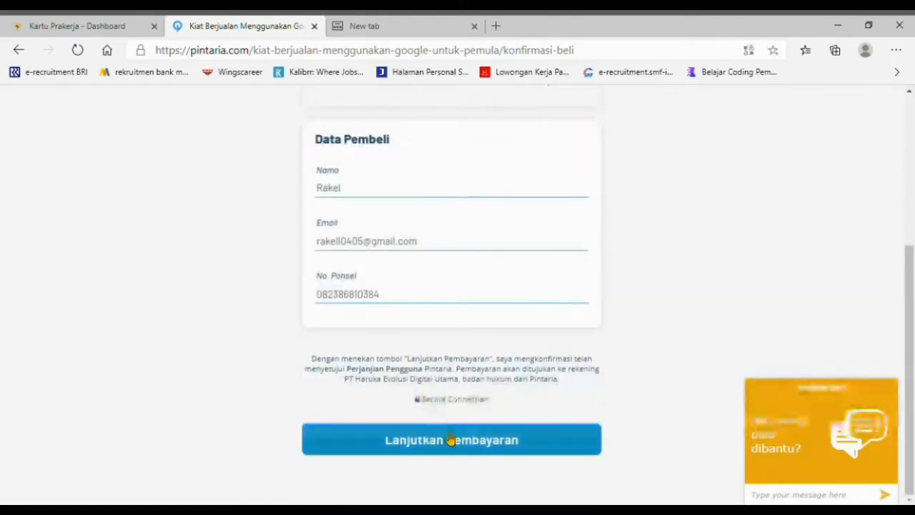
click(449, 438)
- Select Kartu Prakerja as payment method, copy the card number from the Prakerja dashboard and apply it to the Pintaria payment
scroll(386, 329, down, 1)
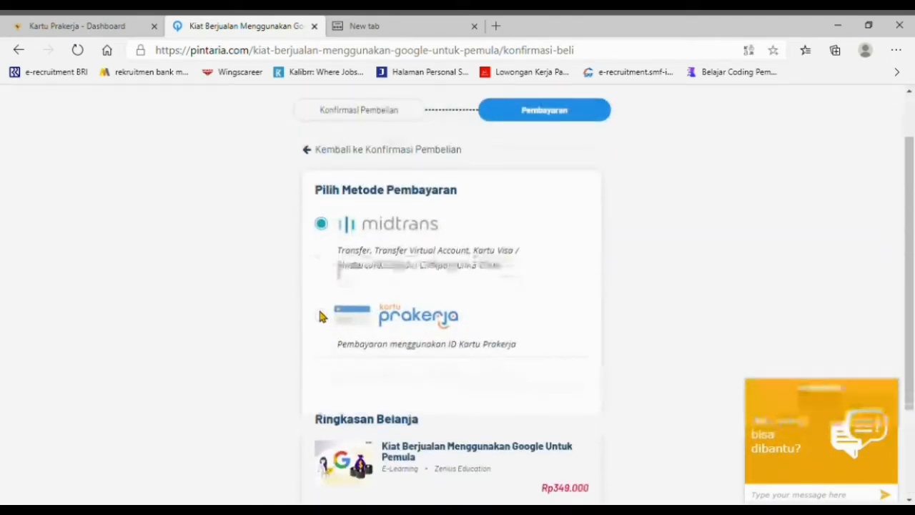
click(321, 314)
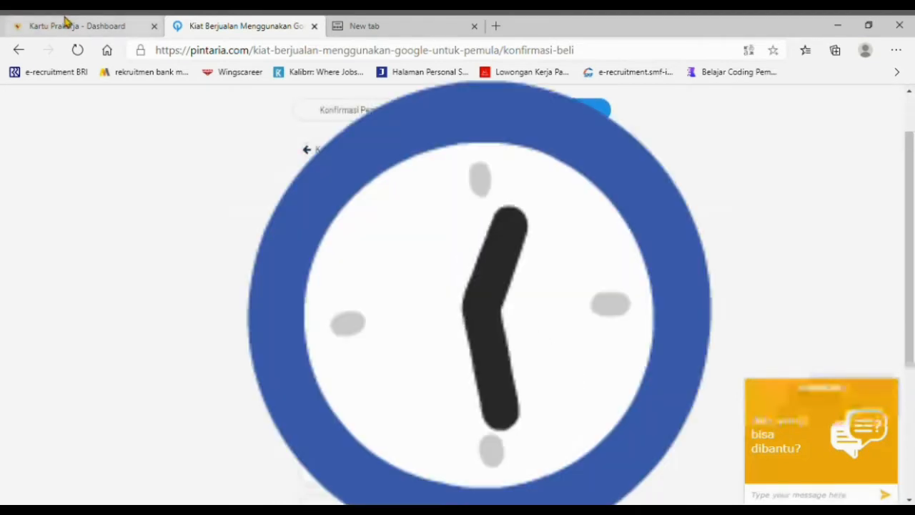
click(64, 24)
click(68, 160)
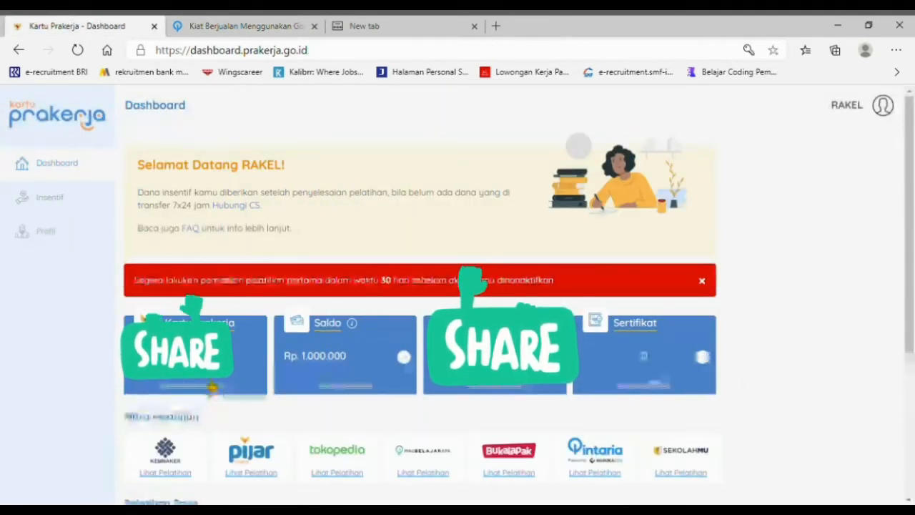
click(212, 387)
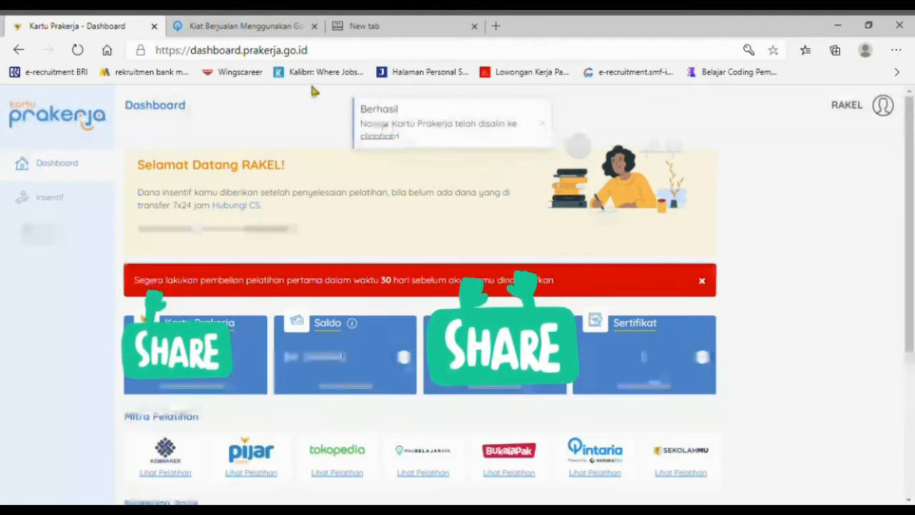
click(257, 26)
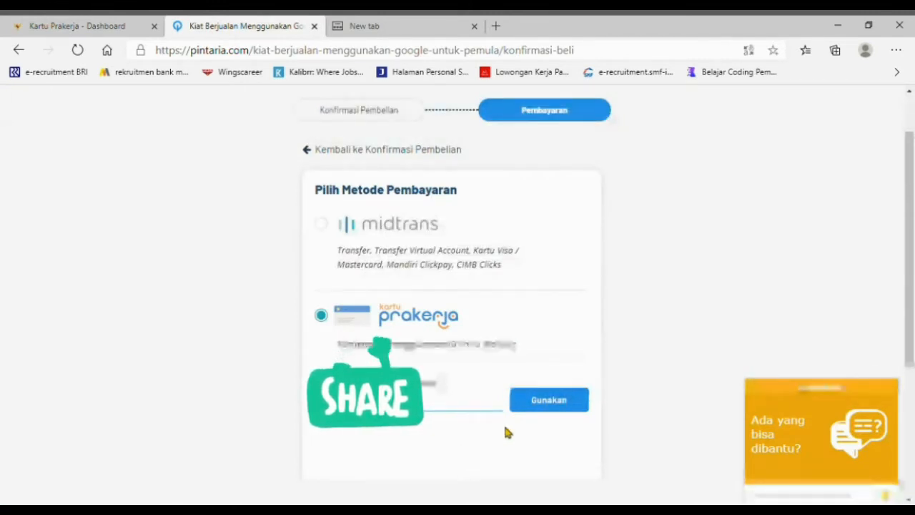
click(533, 390)
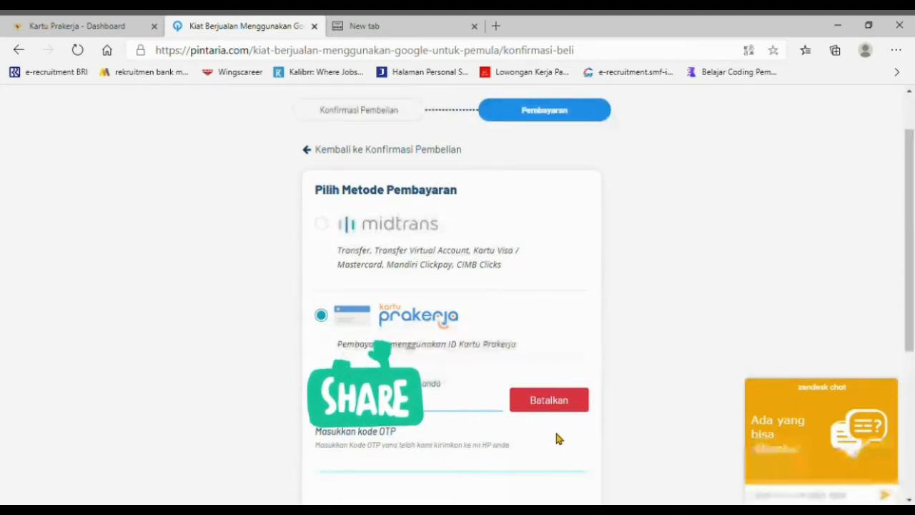
- Enter the OTP code sent to the phone and submit the course payment
scroll(521, 460, down, 1)
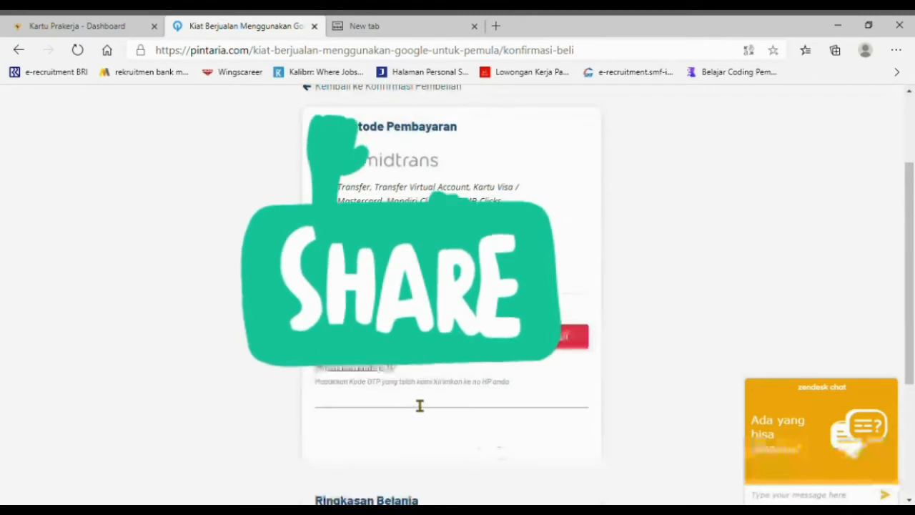
scroll(457, 401, down, 1)
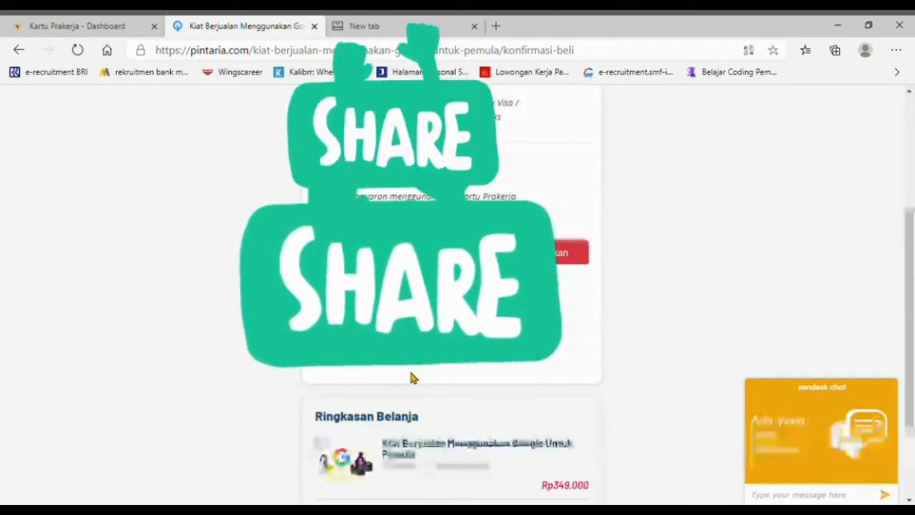
scroll(412, 376, down, 1)
scroll(474, 435, down, 1)
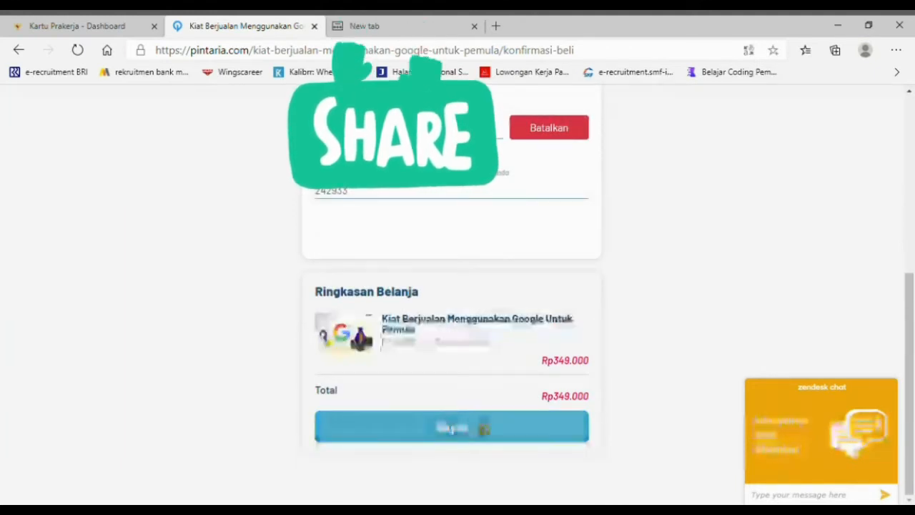
click(503, 436)
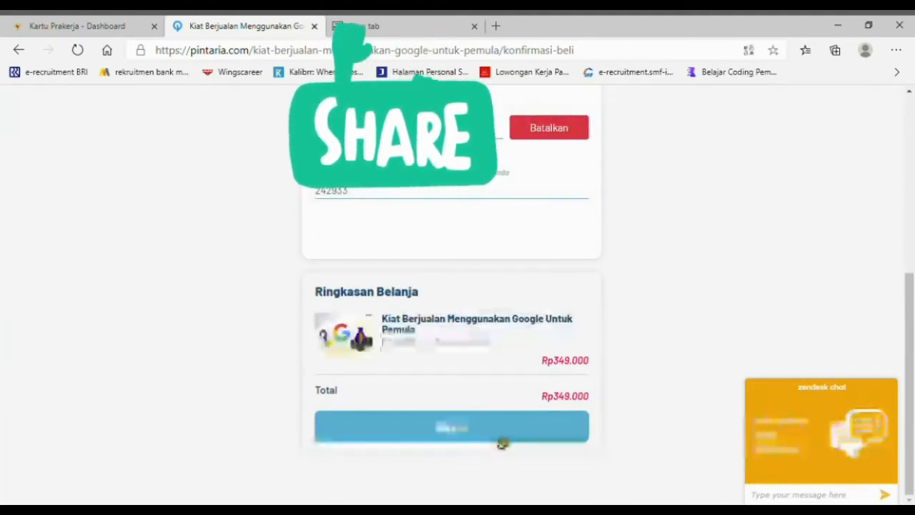
click(494, 441)
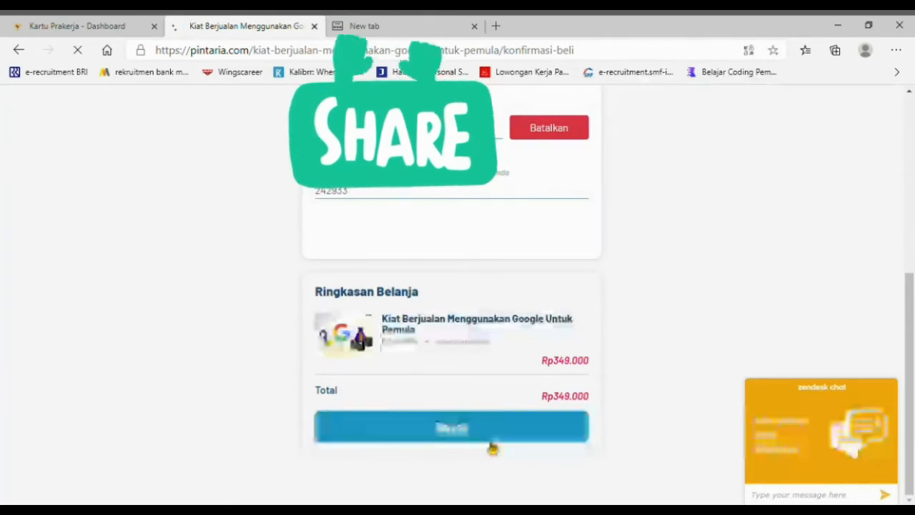
click(491, 432)
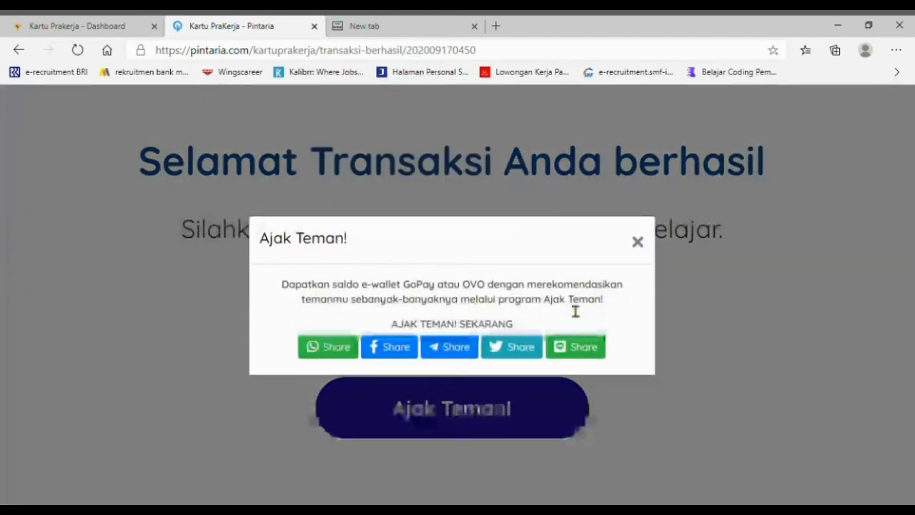
- Dismiss the Ajak Teman invitation and go to Kelas Saya, bringing up the demographic survey form
click(637, 241)
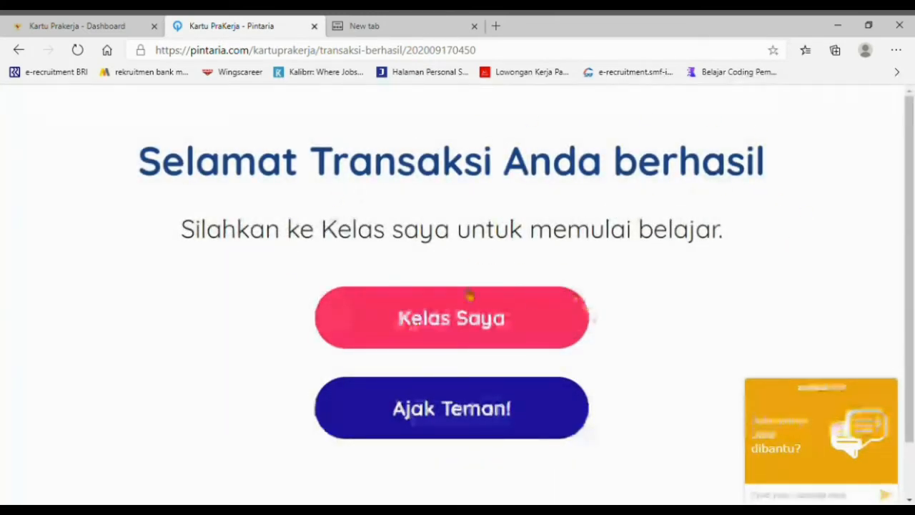
click(448, 325)
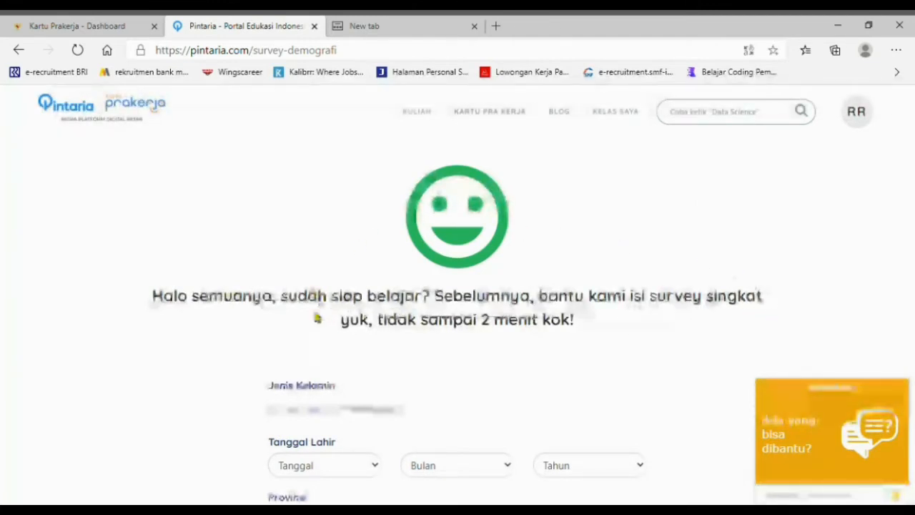
scroll(546, 336, down, 1)
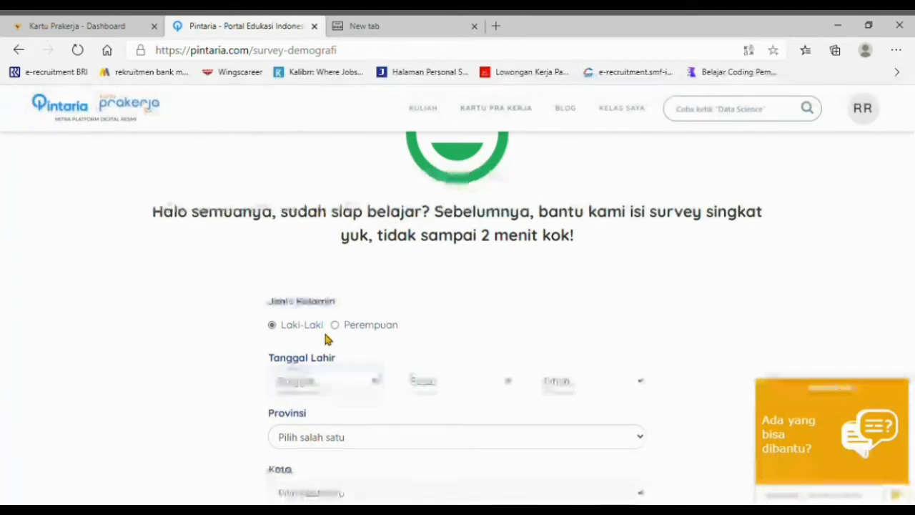
- Consult the personal details in the Kartu Prakerja profile and return to the Pintaria survey
click(27, 22)
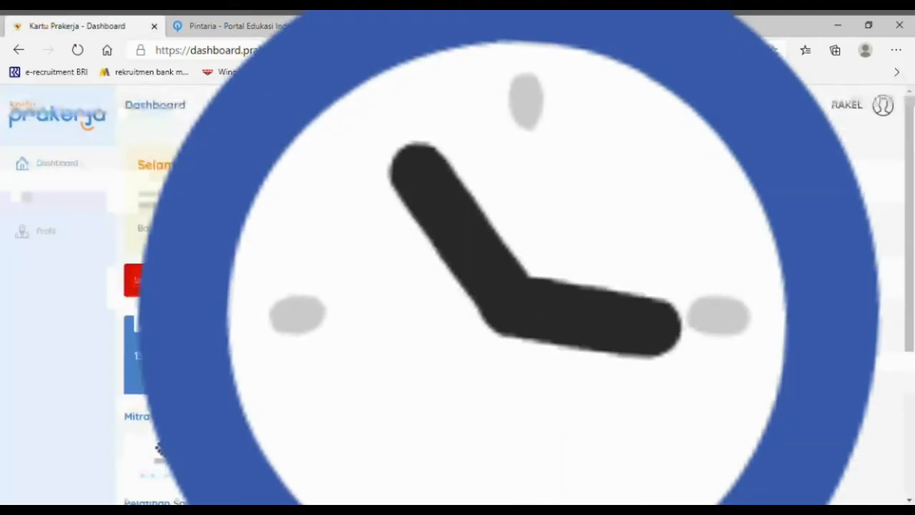
click(40, 234)
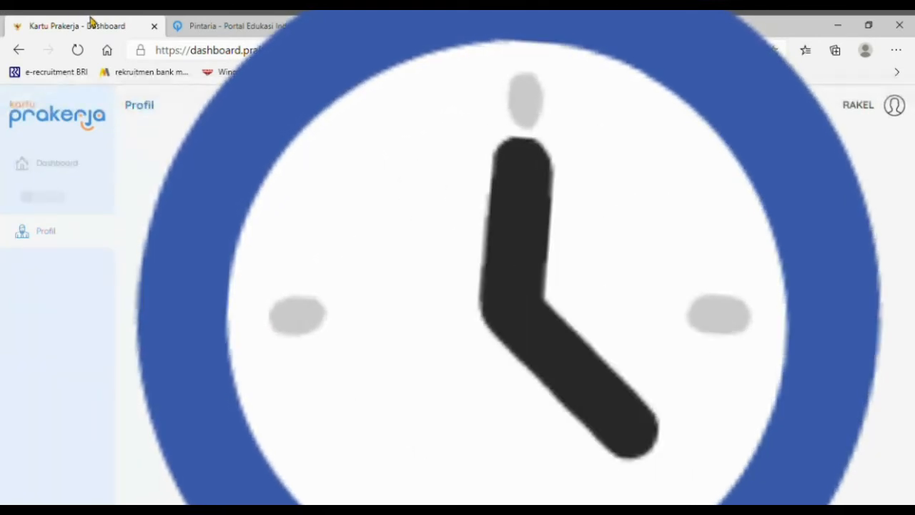
click(242, 26)
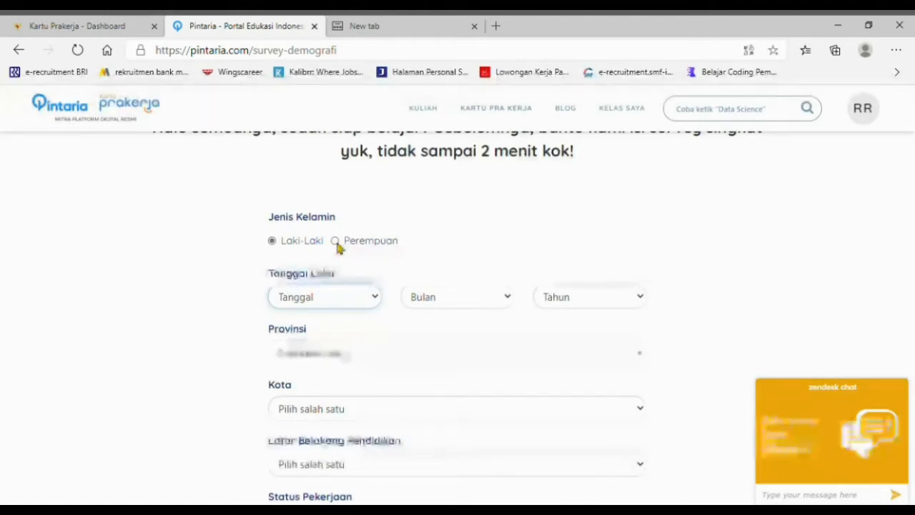
- Fill in the day, month and year of the birth date and set Provinsi to Sumatera Barat in the survey
click(321, 356)
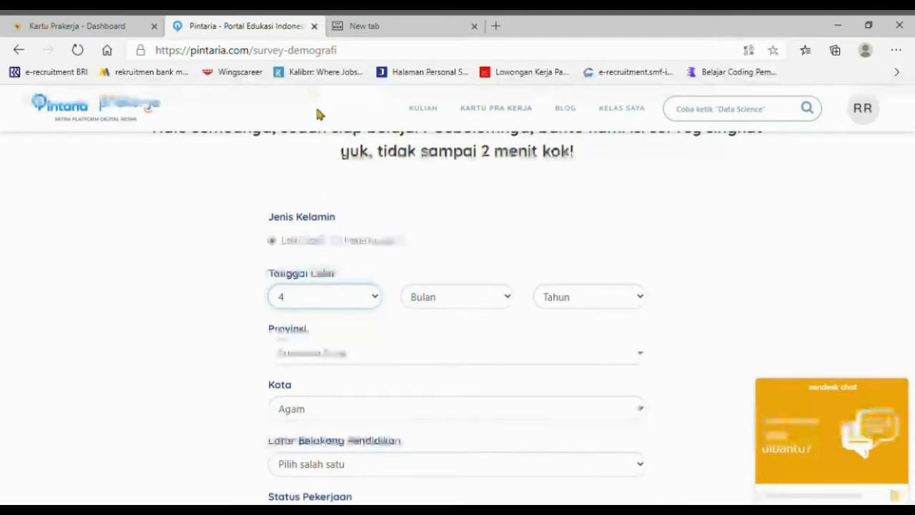
click(447, 301)
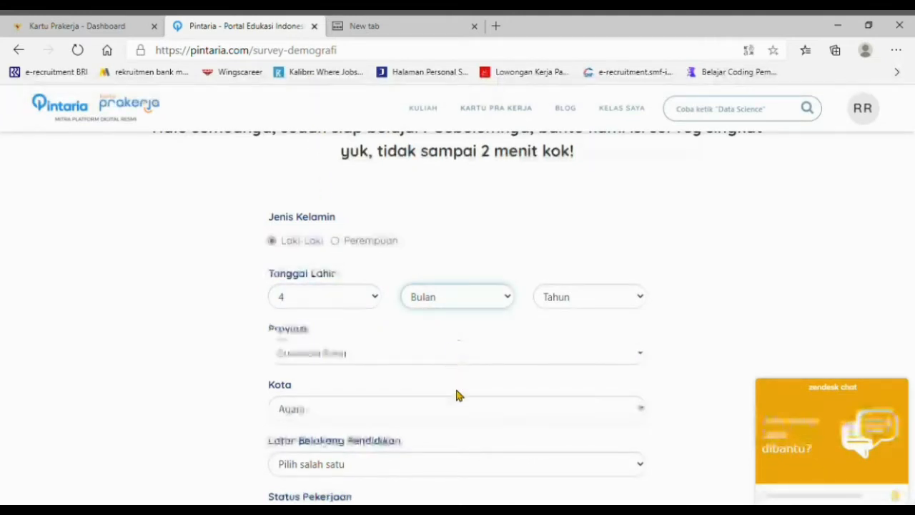
key(Down)
key(Down)
key(Down)
key(Down)
key(Down)
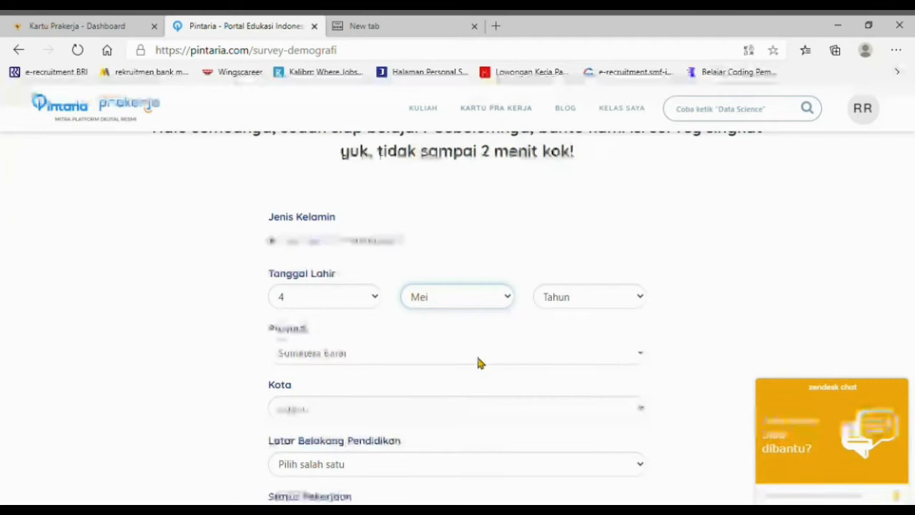
click(573, 300)
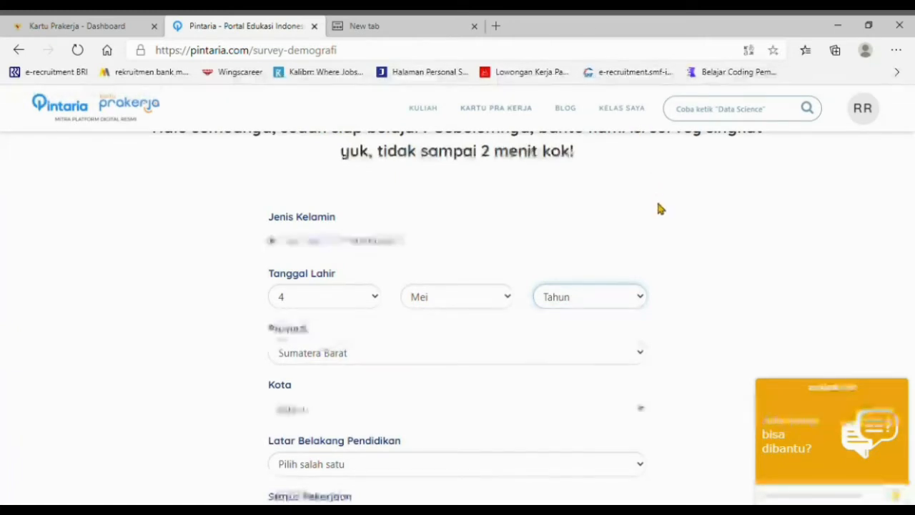
click(563, 226)
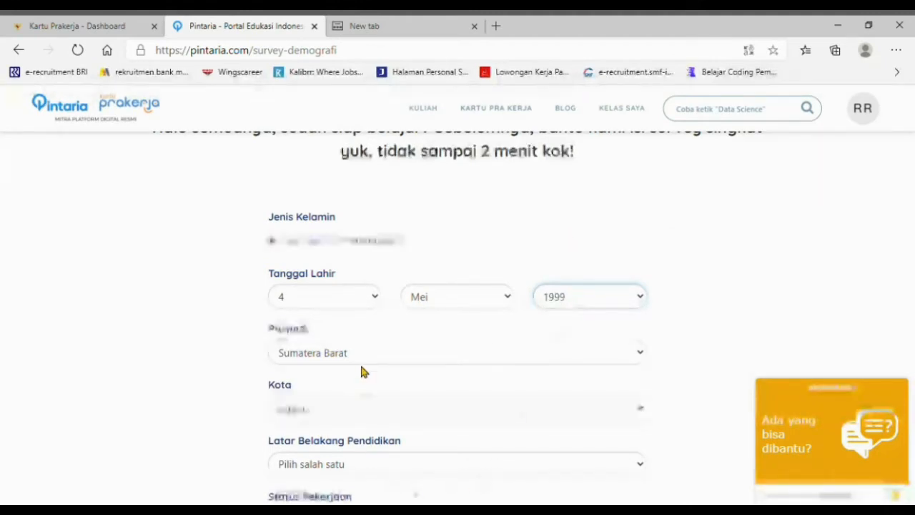
- Set Kota to Solok and Latar Belakang Pendidikan to SMA/SLTA sederajat in the survey
scroll(361, 365, down, 2)
click(368, 282)
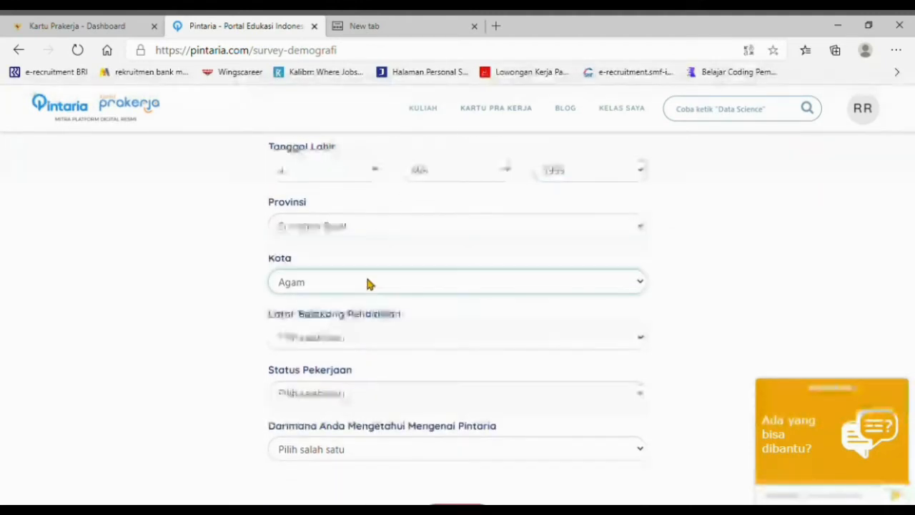
click(333, 245)
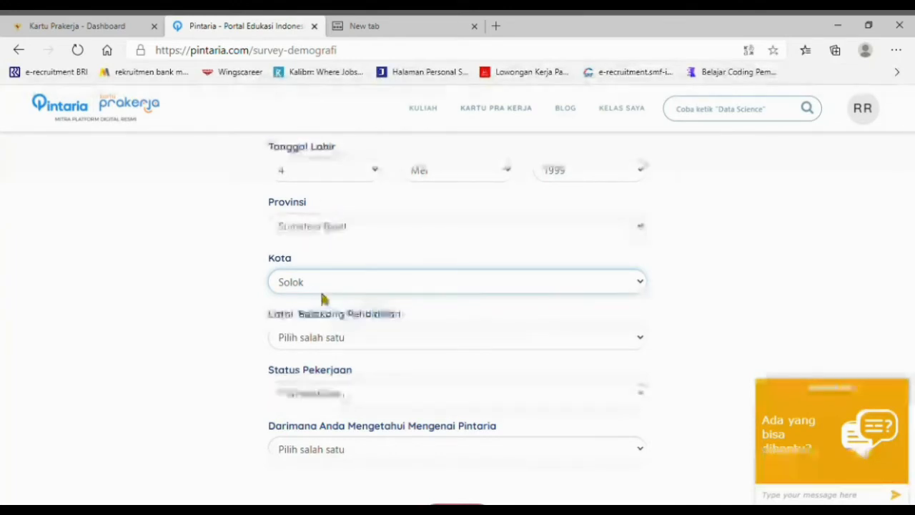
click(356, 344)
click(347, 382)
scroll(347, 382, down, 1)
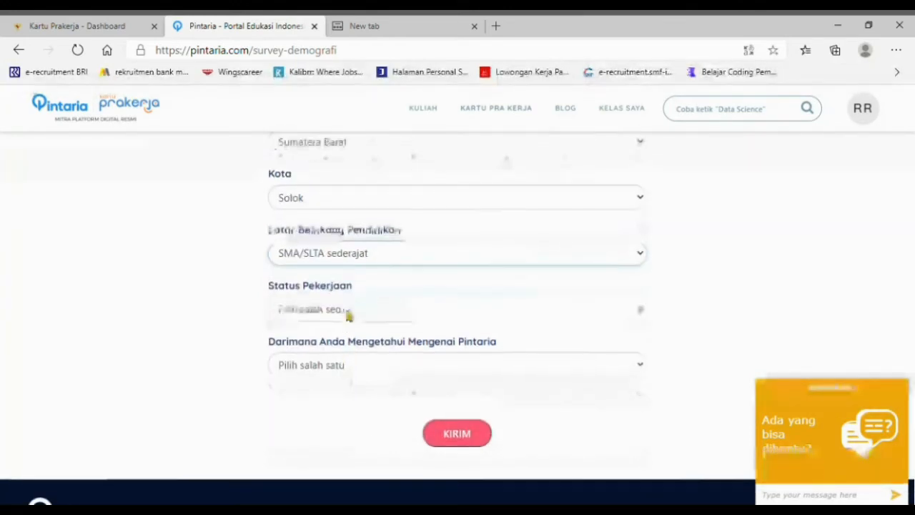
- Choose the employment status and the Prakerja option for how Pintaria was discovered, and submit the survey
click(345, 395)
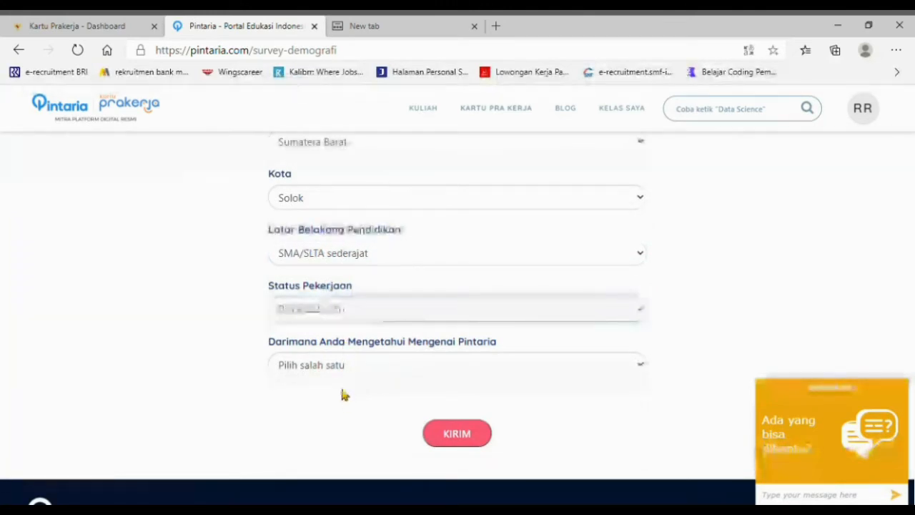
click(338, 364)
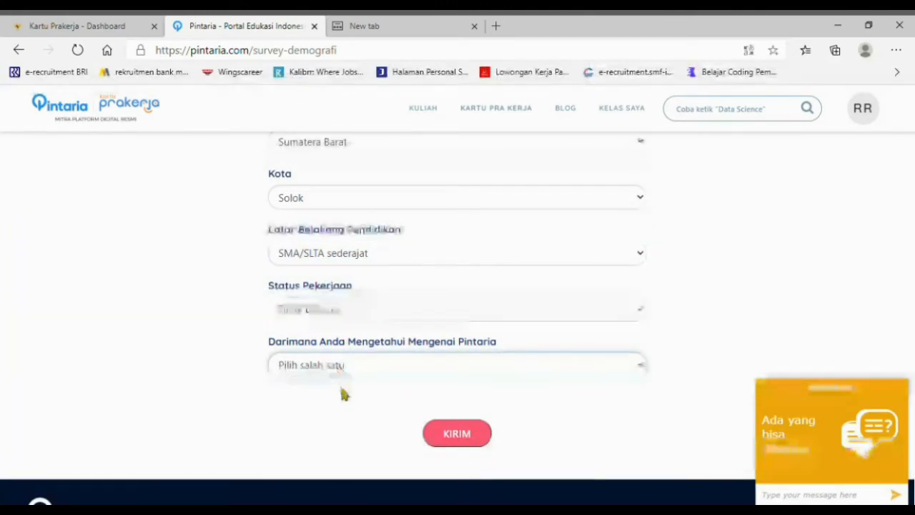
click(379, 411)
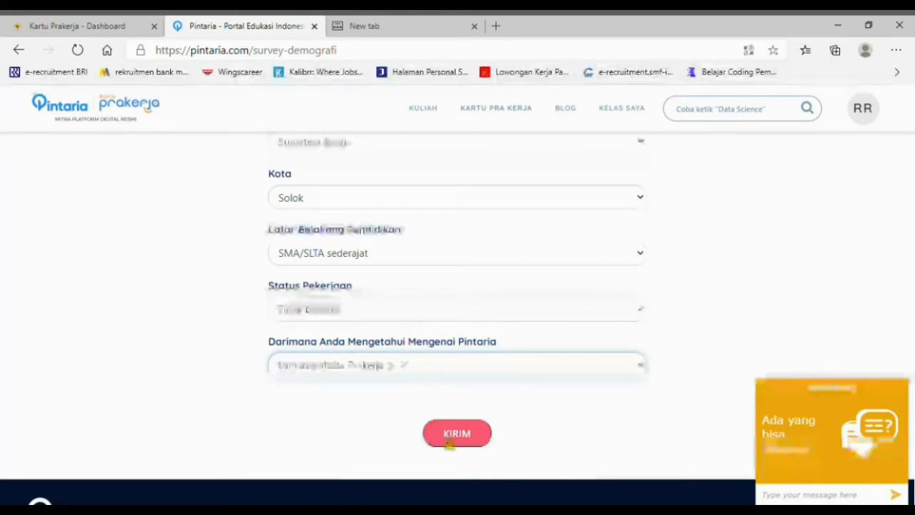
click(447, 442)
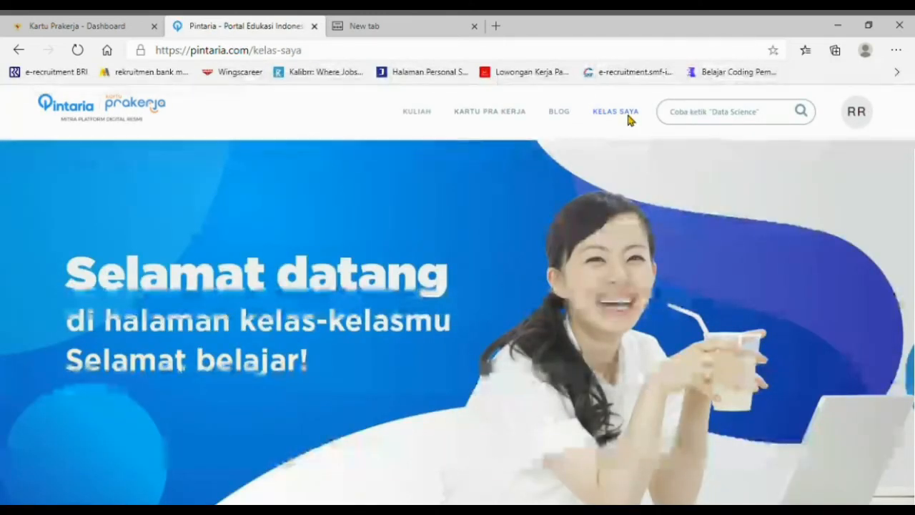
- Enter the class "Kiat Berjualan Menggunakan Google untuk Pemula" from Kelas Saya
scroll(613, 151, down, 2)
scroll(612, 174, down, 5)
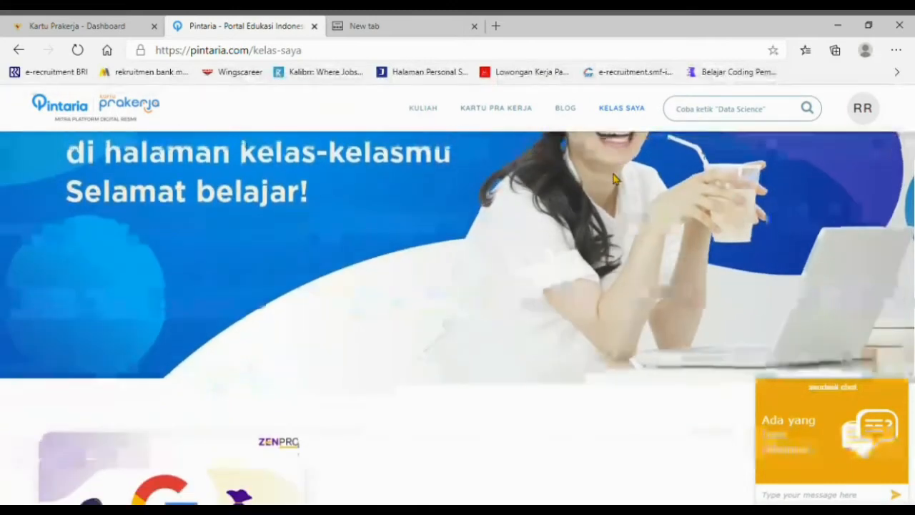
scroll(615, 186, down, 2)
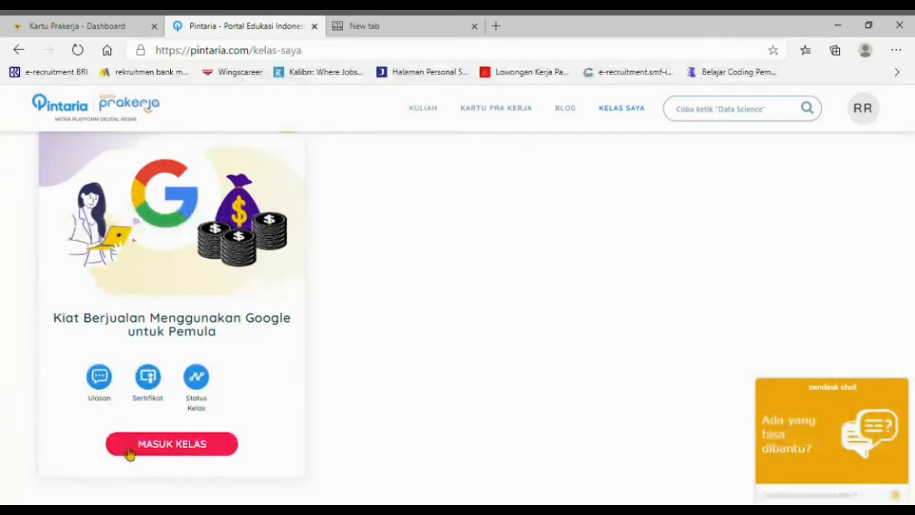
click(184, 452)
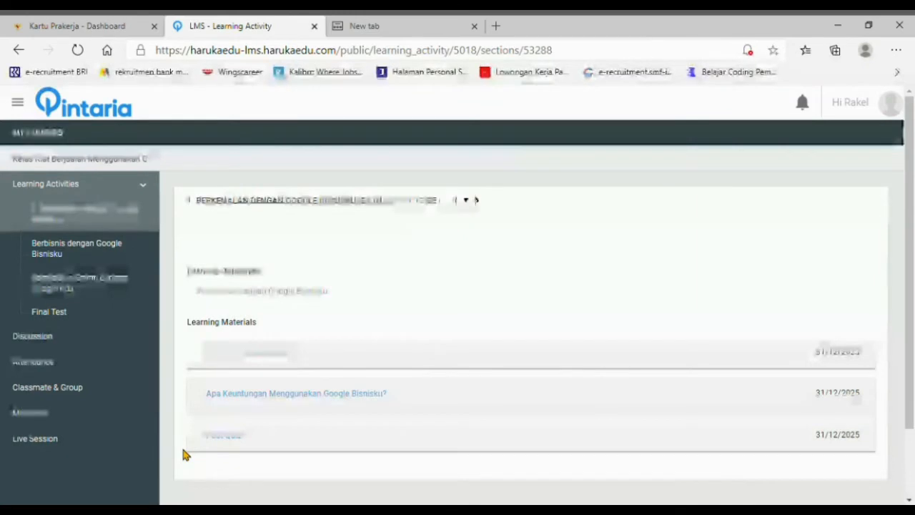
- Reload the Kartu Prakerja site, view its Dashboard and return to the course's learning activity page
click(22, 25)
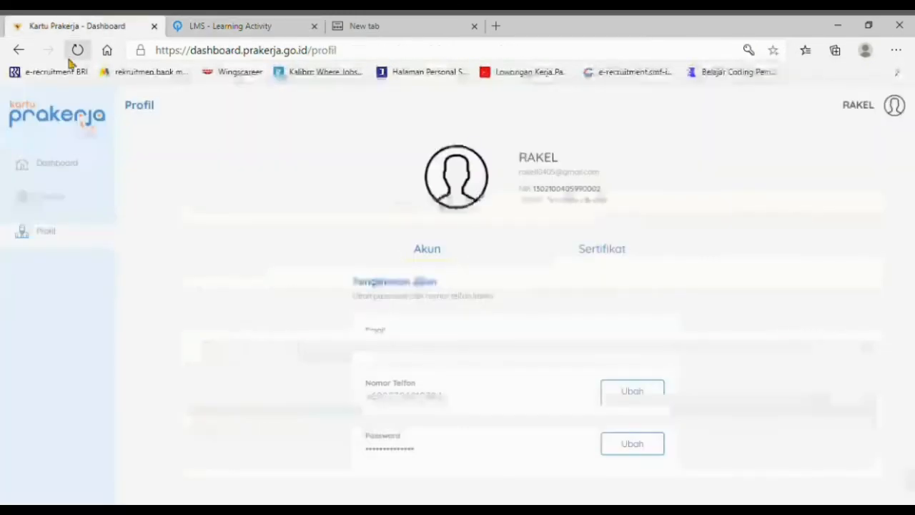
click(77, 50)
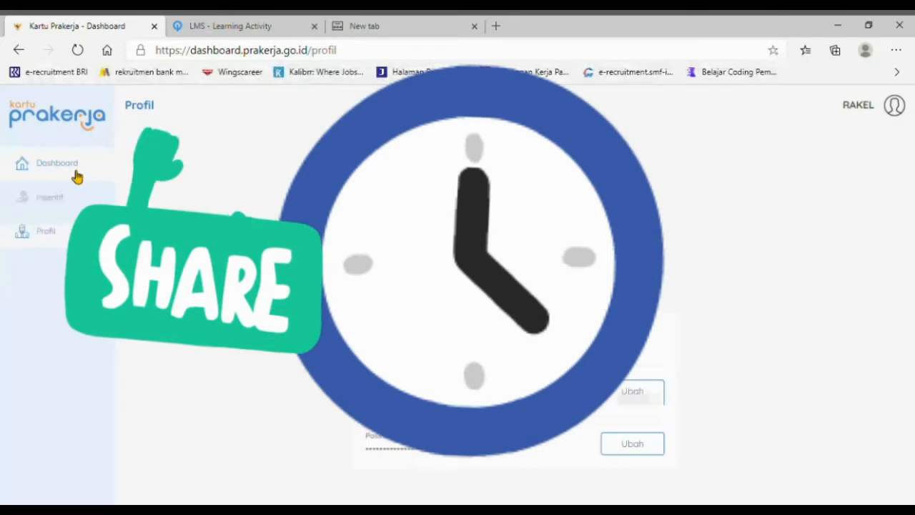
click(78, 176)
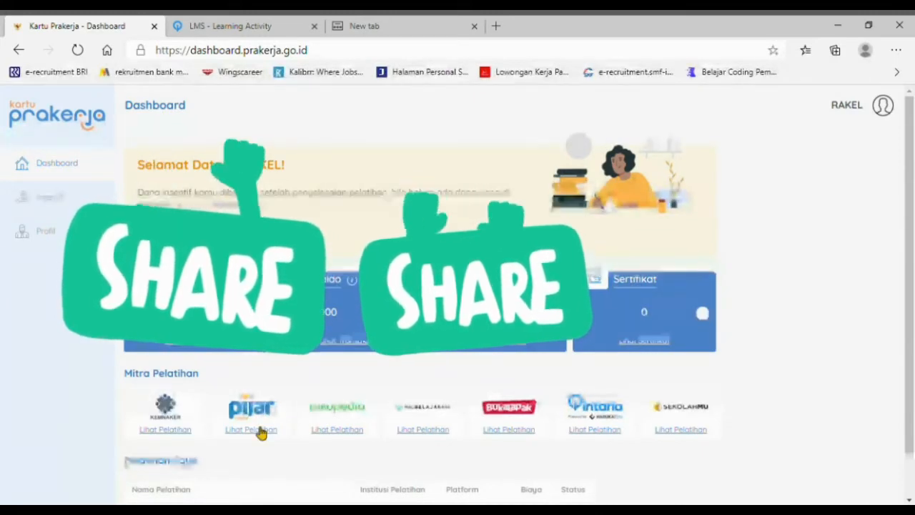
click(261, 26)
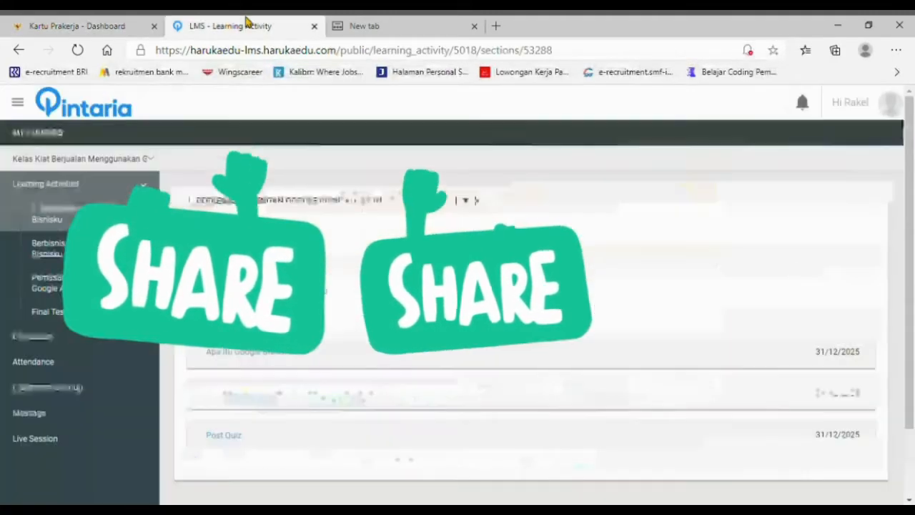
- Open the material "Apa Itu Google Bisnisku?" and the section "Berbisnis dengan Google Bisnisku"
scroll(436, 360, down, 2)
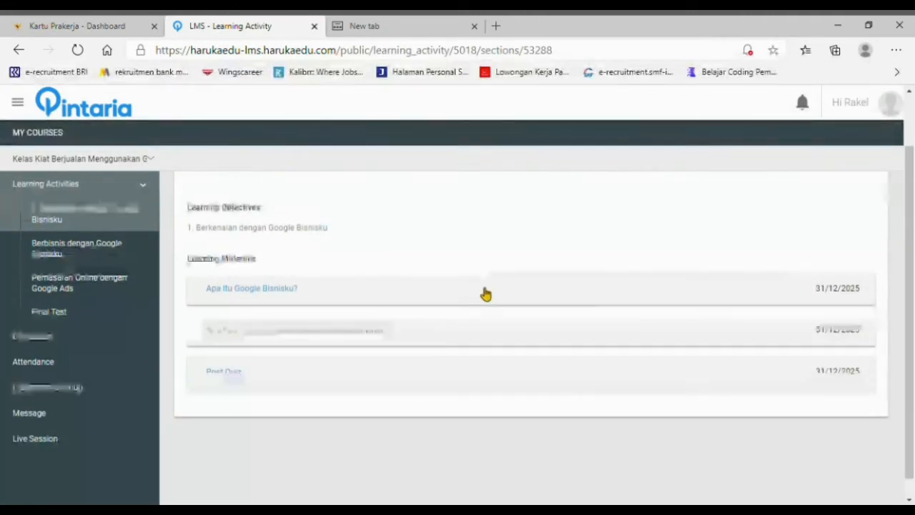
click(263, 289)
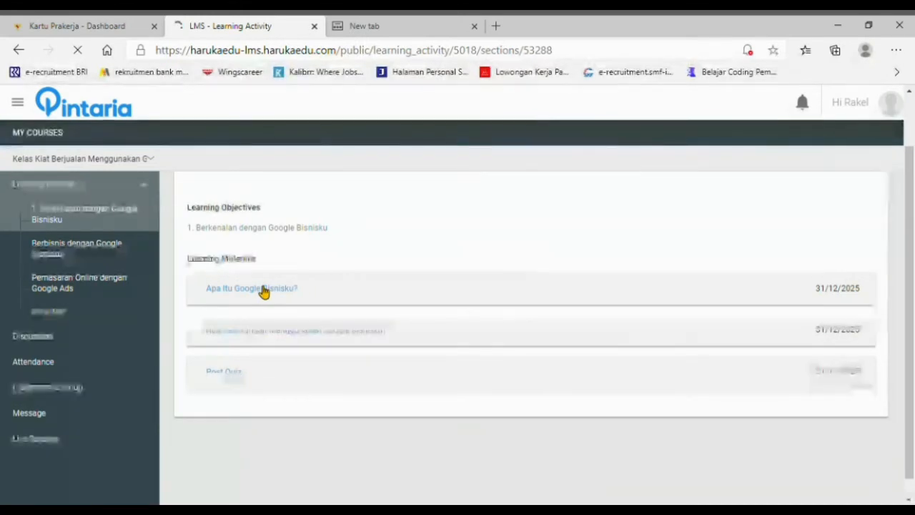
click(98, 256)
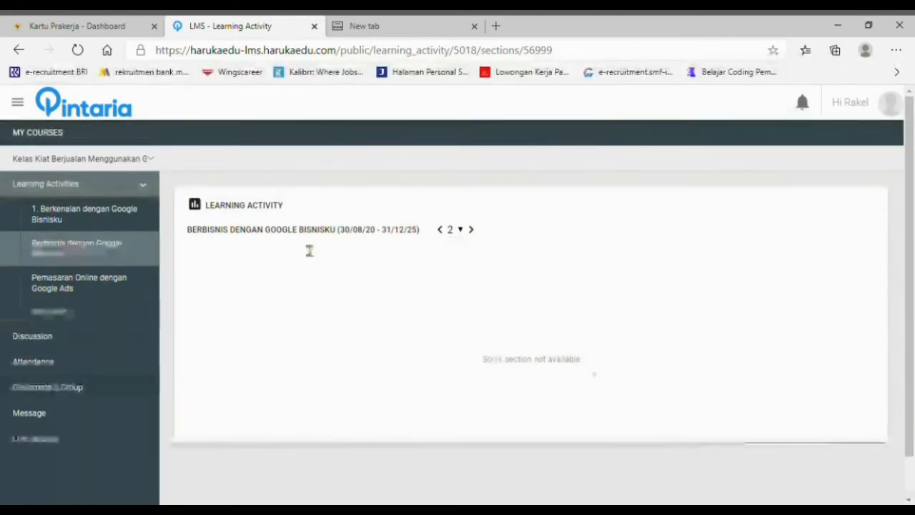
- Return to Kelas Saya and open the Status Kelas page of "Kiat Berjualan Menggunakan Google untuk Pemula"
click(22, 104)
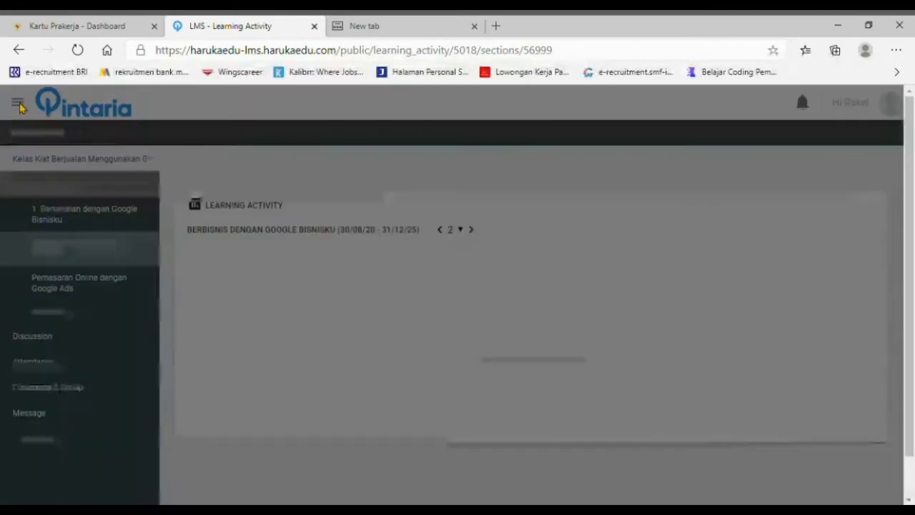
click(71, 98)
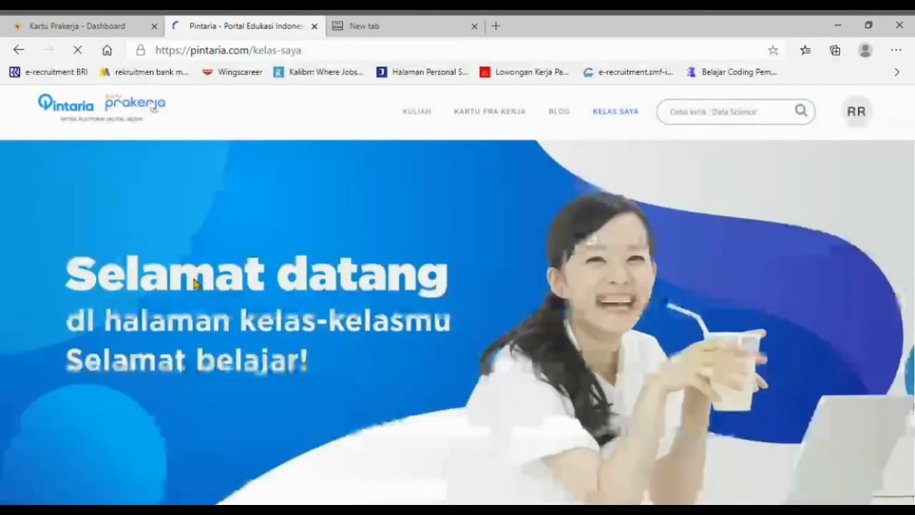
scroll(228, 286, down, 3)
scroll(236, 294, down, 1)
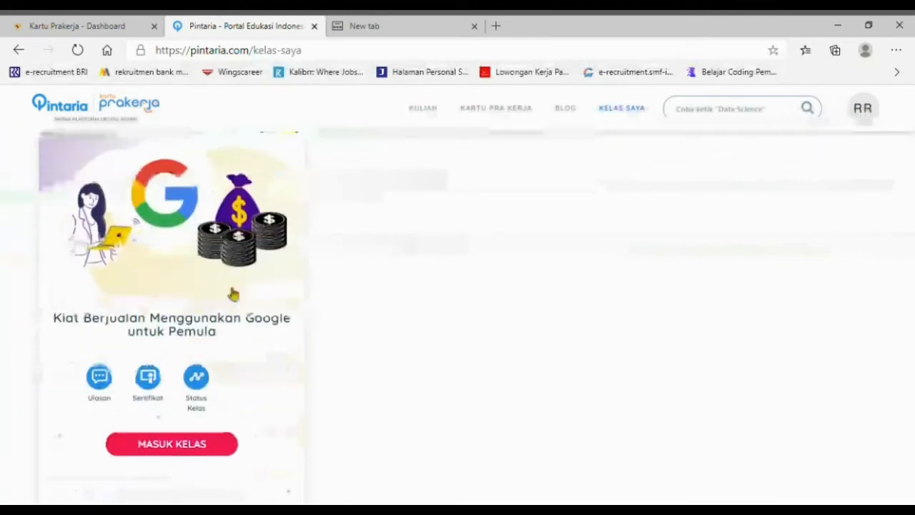
click(150, 381)
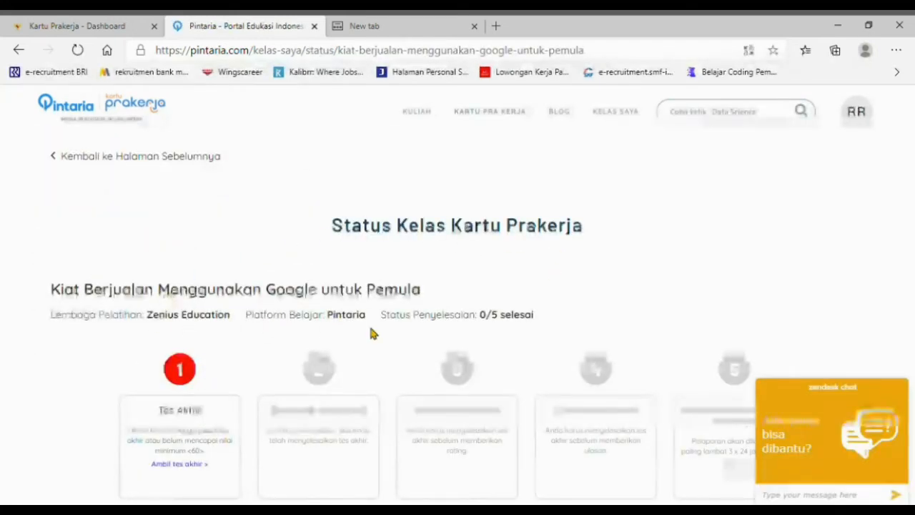
- Examine the completion stages on the Status Kelas page, from Tes Akhir to Pelaporan ke Website Prakerja
scroll(467, 329, down, 1)
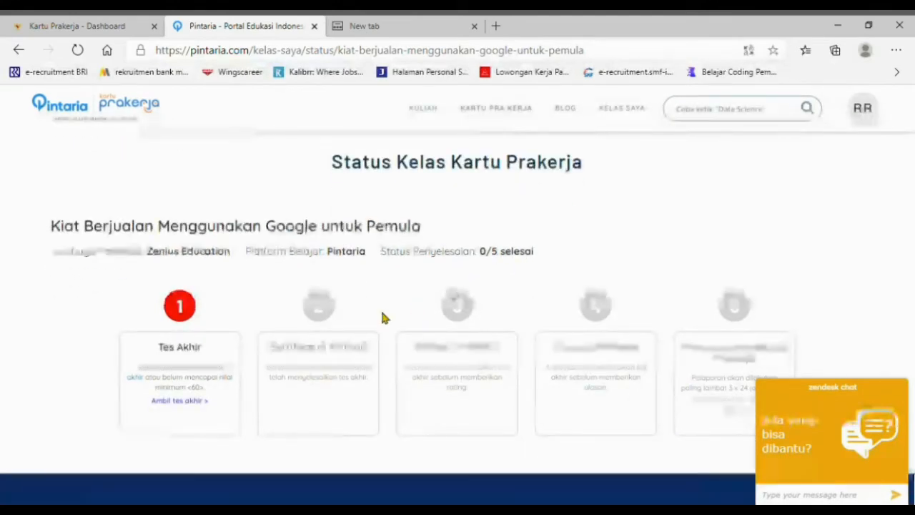
scroll(212, 362, down, 1)
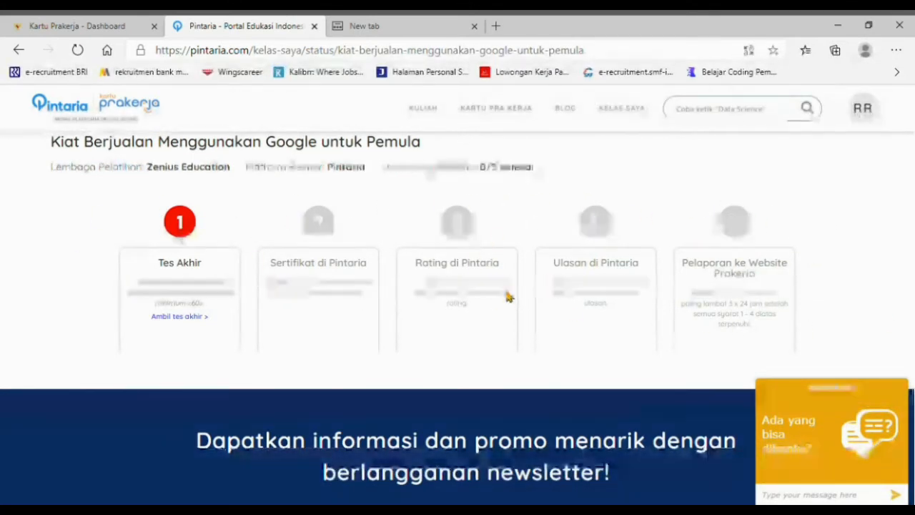
scroll(506, 296, down, 3)
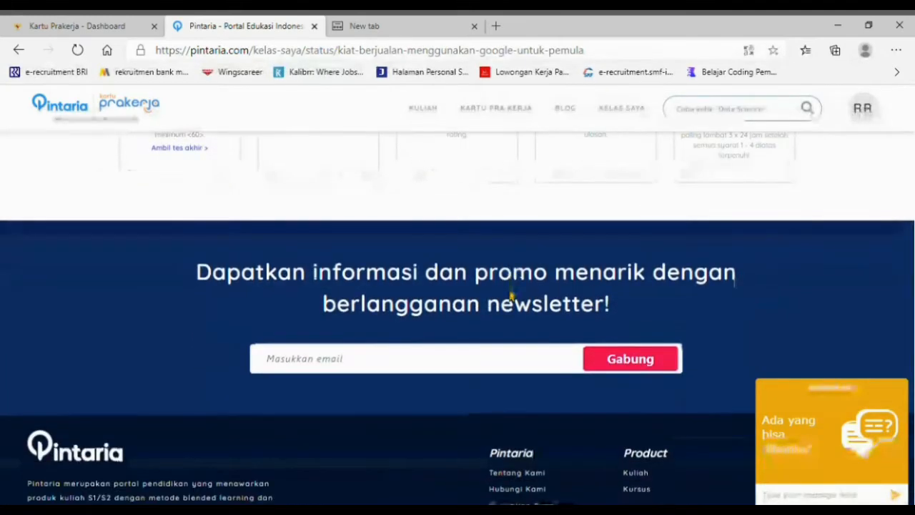
scroll(522, 303, up, 5)
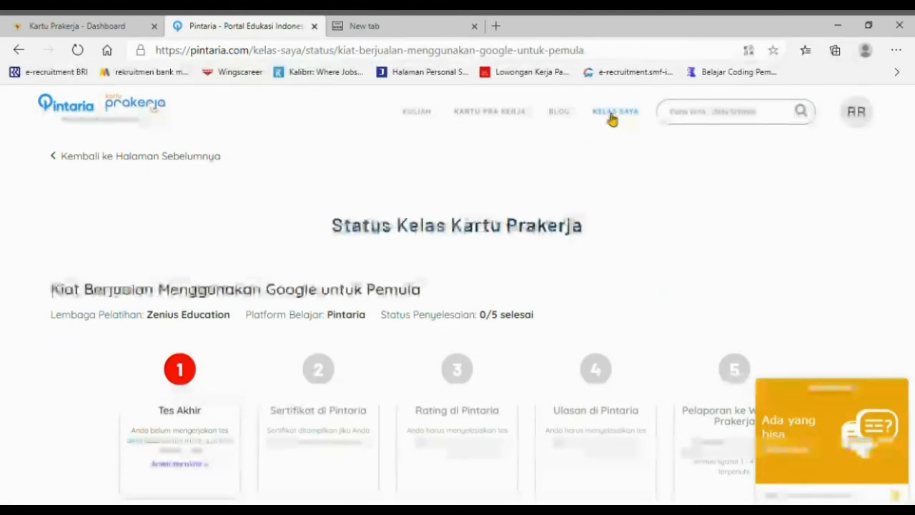
scroll(713, 282, down, 4)
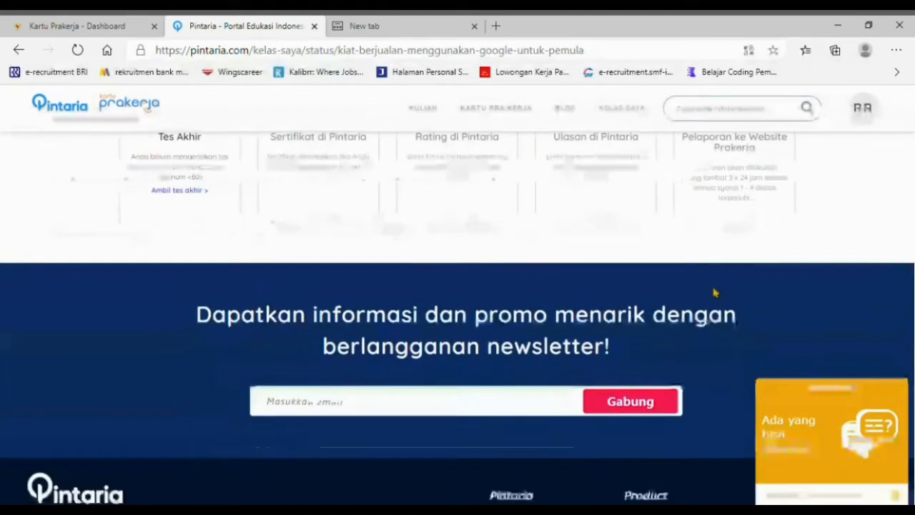
scroll(713, 292, down, 1)
scroll(713, 292, up, 5)
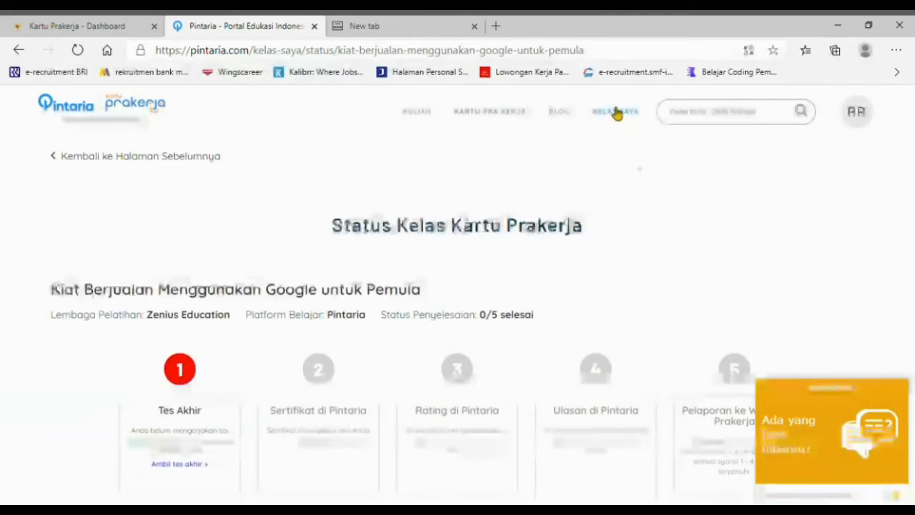
- Go back to Kelas Saya, check the course's Sertifikat requirements and close the notice
click(616, 112)
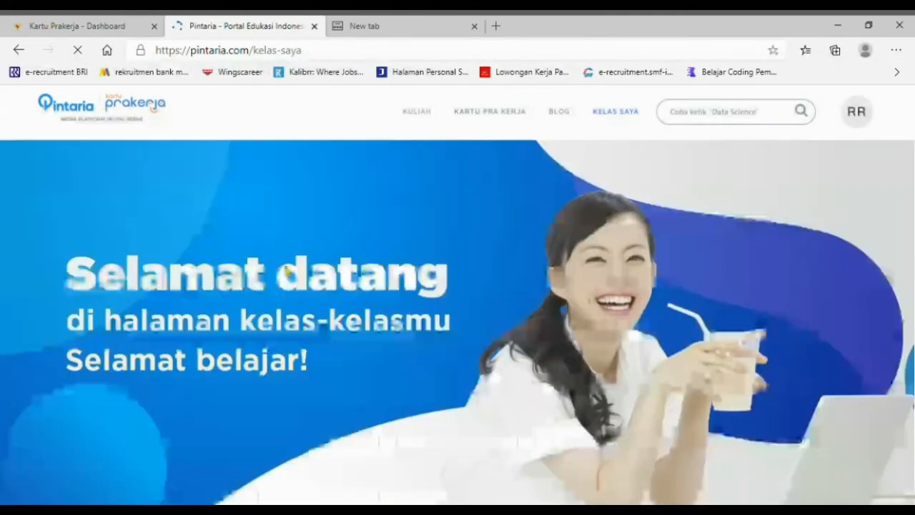
scroll(326, 336, down, 5)
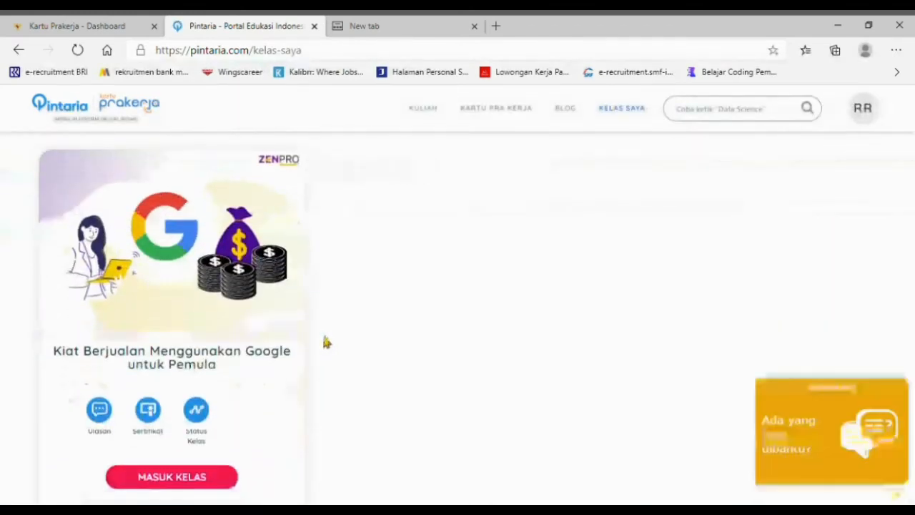
click(151, 383)
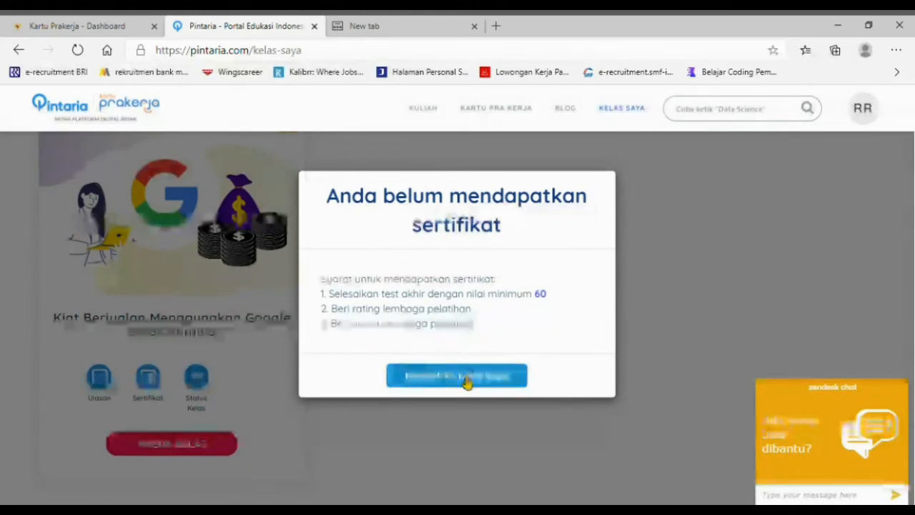
click(405, 420)
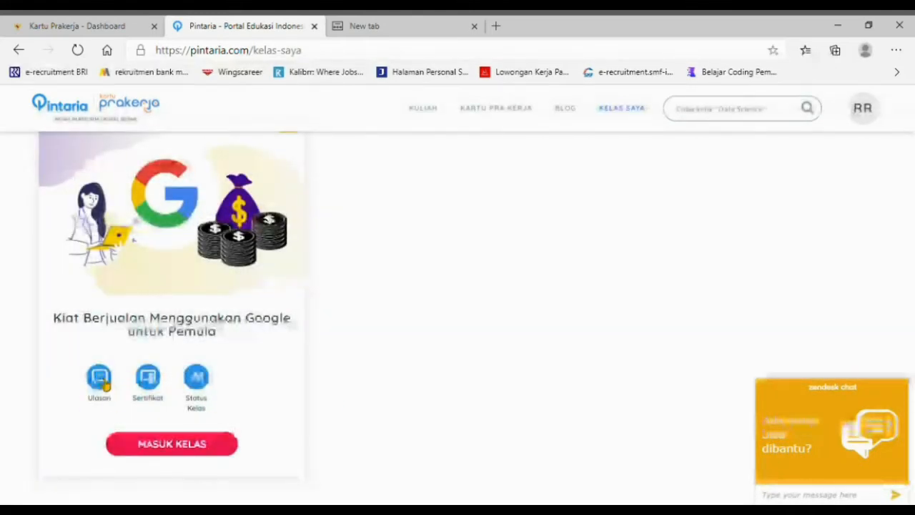
- Open the course's Ulasan page, examine the rating form and course reviews, and return to Kelas Saya
click(99, 379)
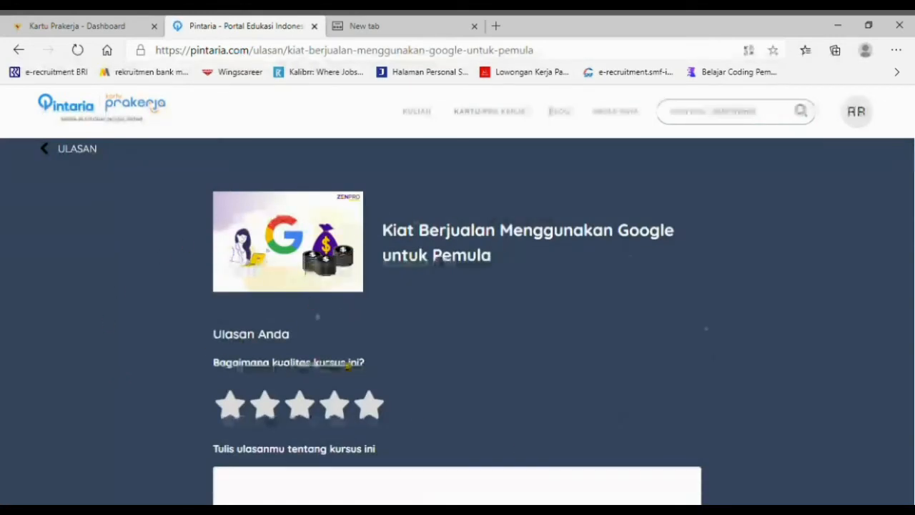
scroll(425, 423, down, 2)
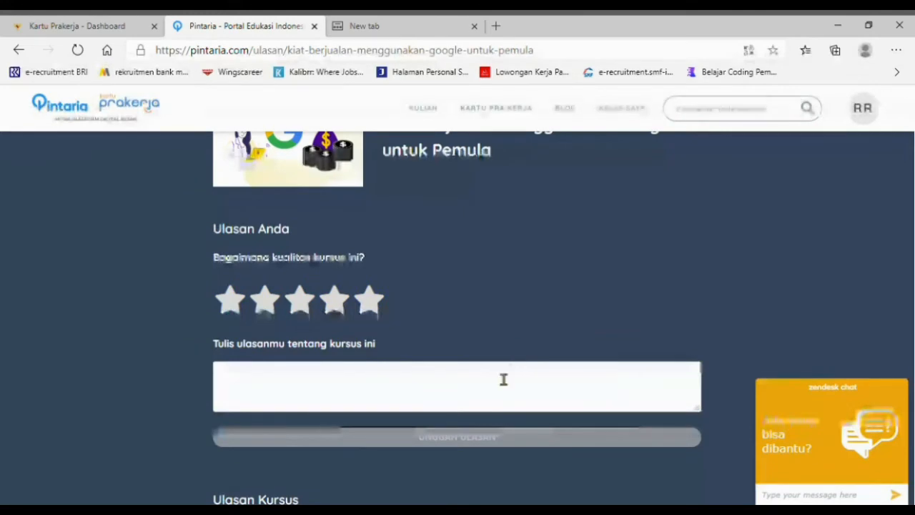
scroll(496, 394, down, 1)
scroll(491, 405, down, 4)
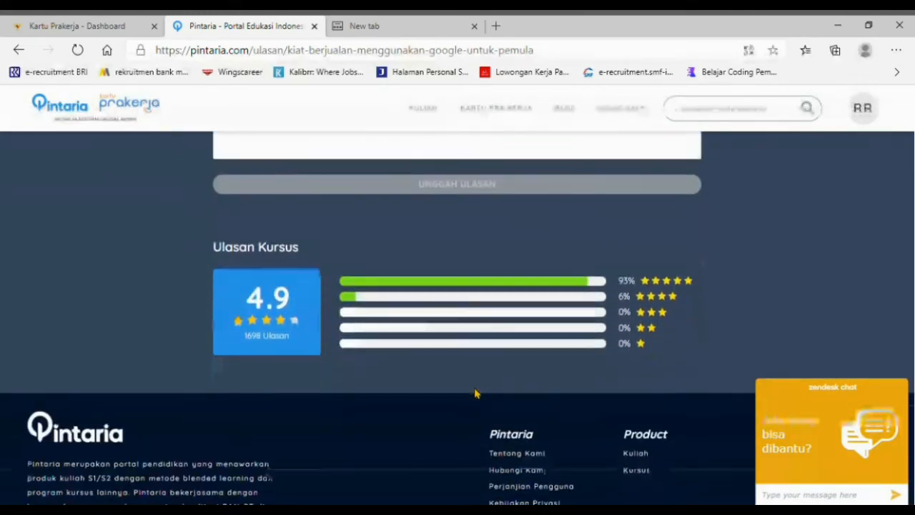
scroll(475, 390, up, 4)
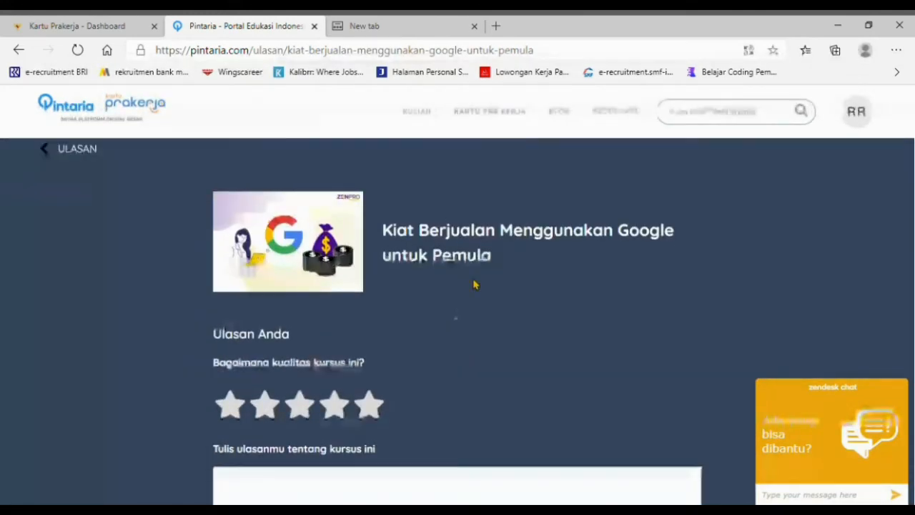
click(614, 119)
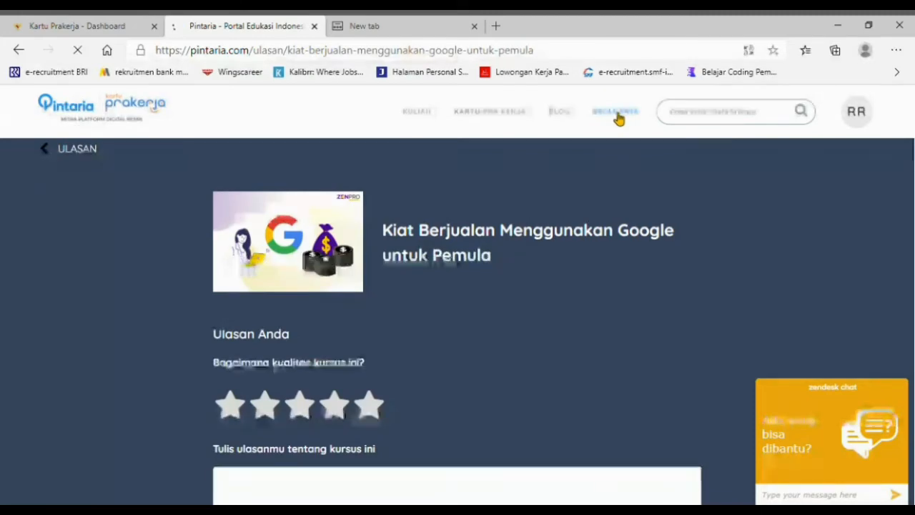
scroll(583, 268, down, 5)
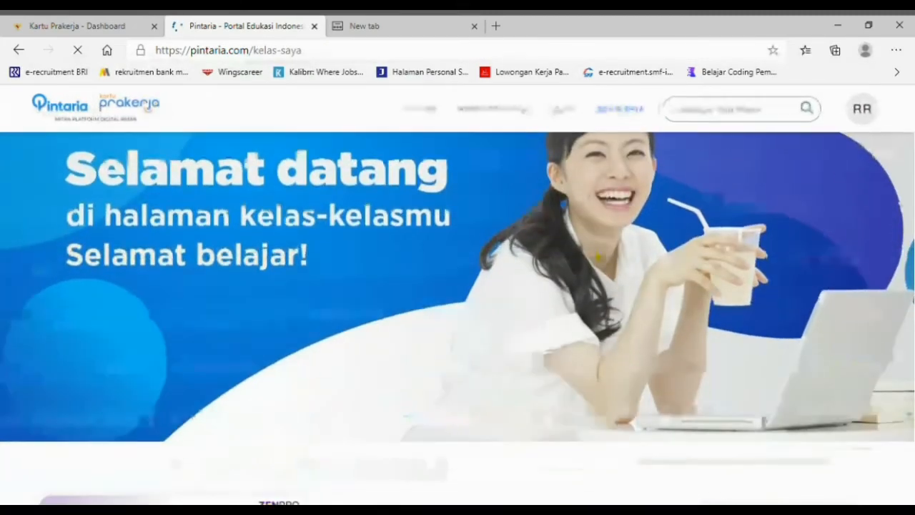
scroll(572, 279, down, 2)
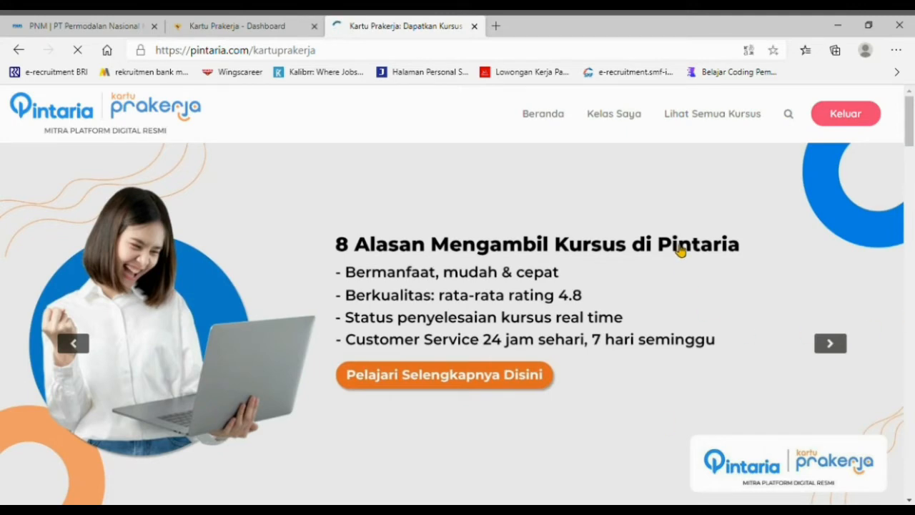
- Enter "Kiat Berjualan Menggunakan Google untuk Pemula" through Kelas Saya and open the section "1. Berkenalan dengan Google Bisnisku"
click(614, 113)
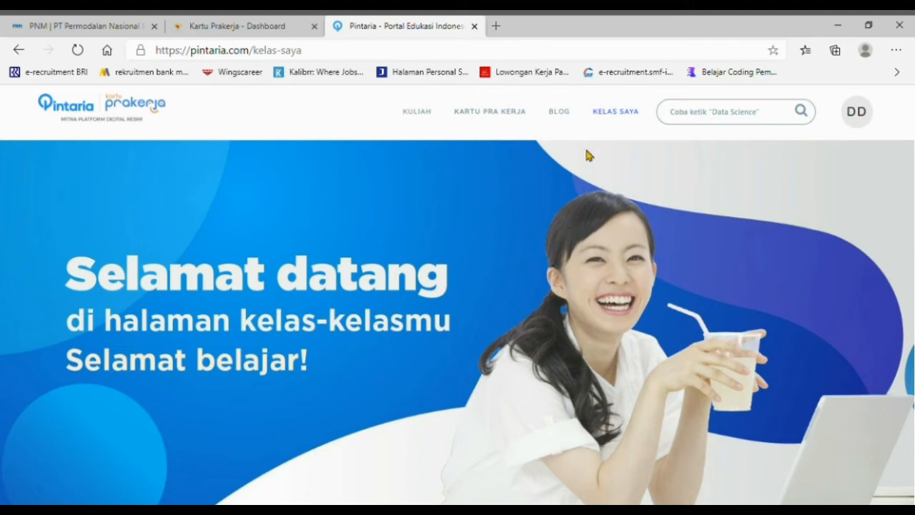
scroll(566, 259, down, 3)
scroll(565, 261, down, 3)
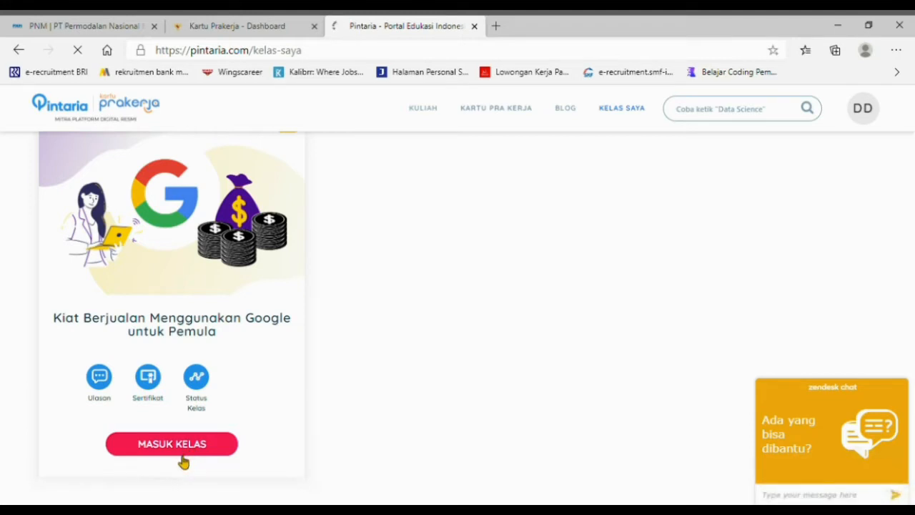
click(182, 452)
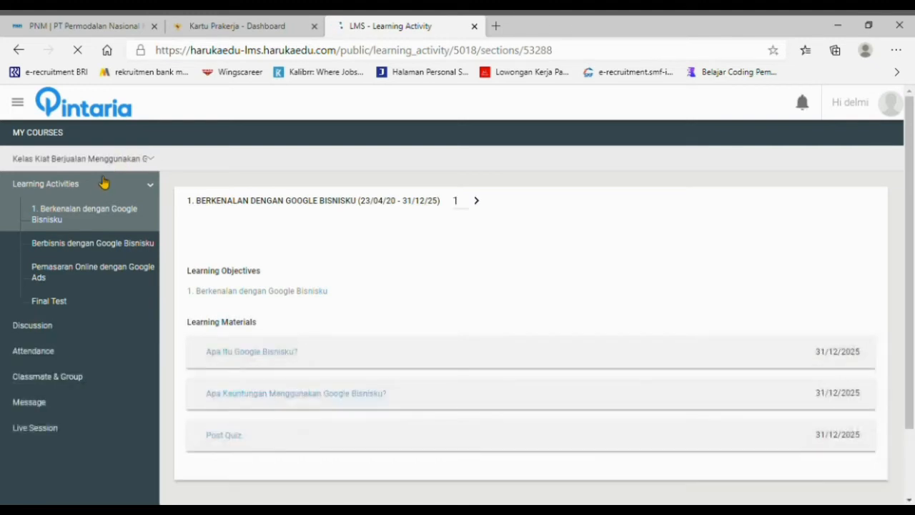
click(81, 218)
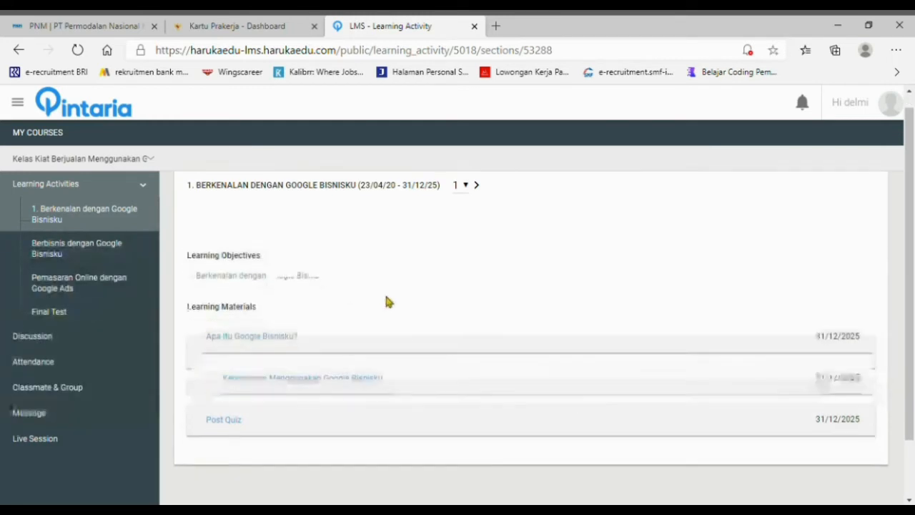
- Open the learning material "Apa Itu Google Bisnisku?" and play its video
scroll(356, 301, down, 1)
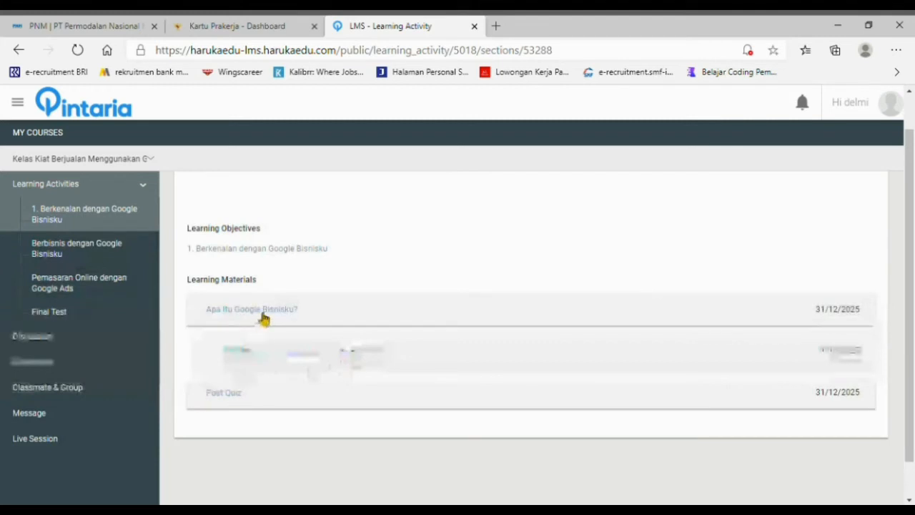
click(298, 311)
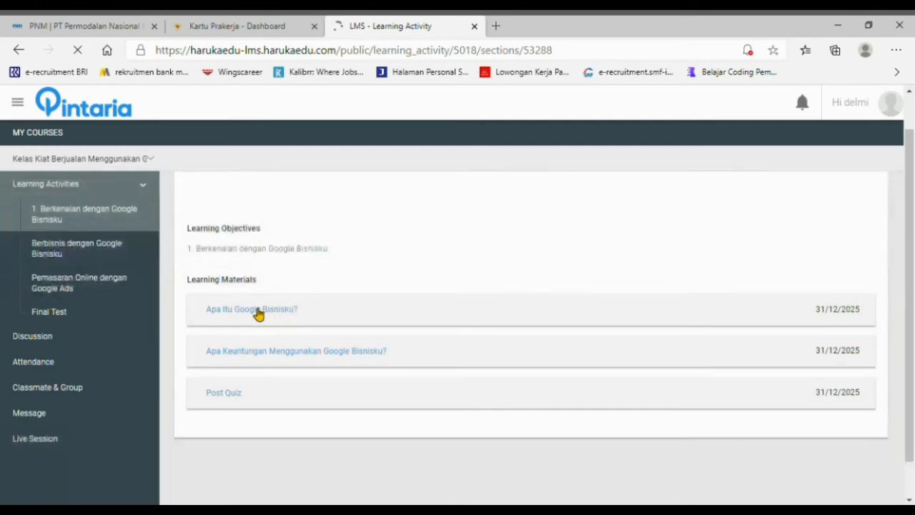
click(255, 311)
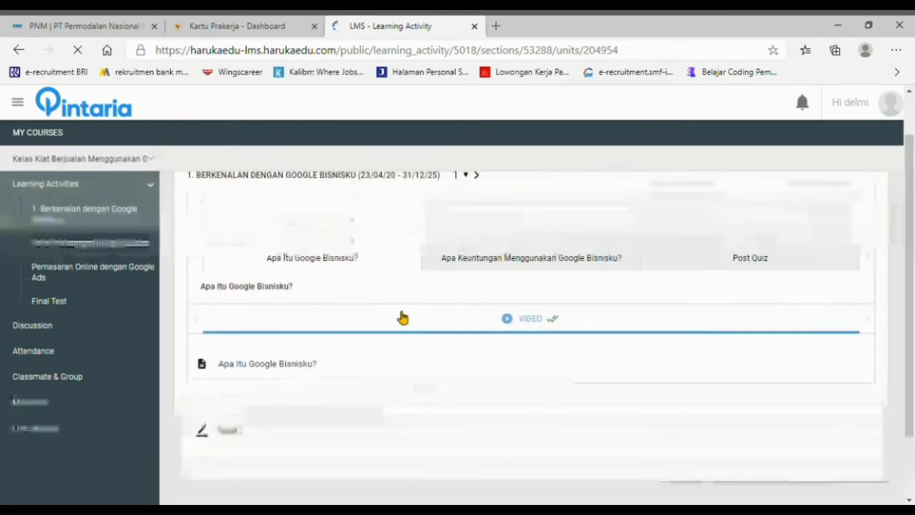
scroll(357, 322, down, 2)
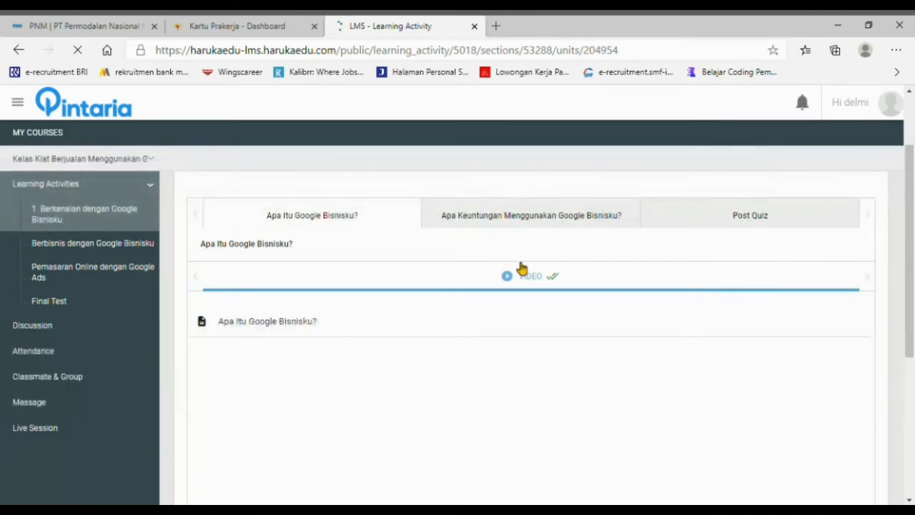
scroll(569, 319, down, 3)
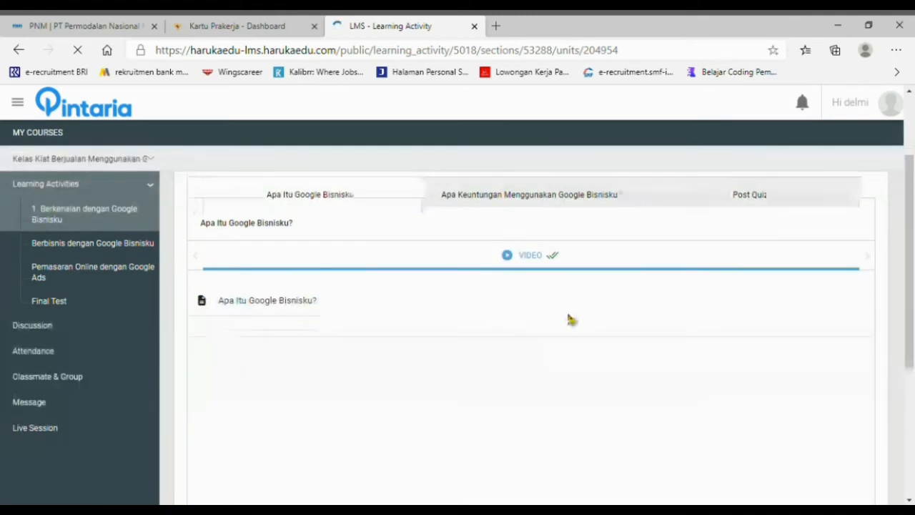
scroll(575, 343, down, 1)
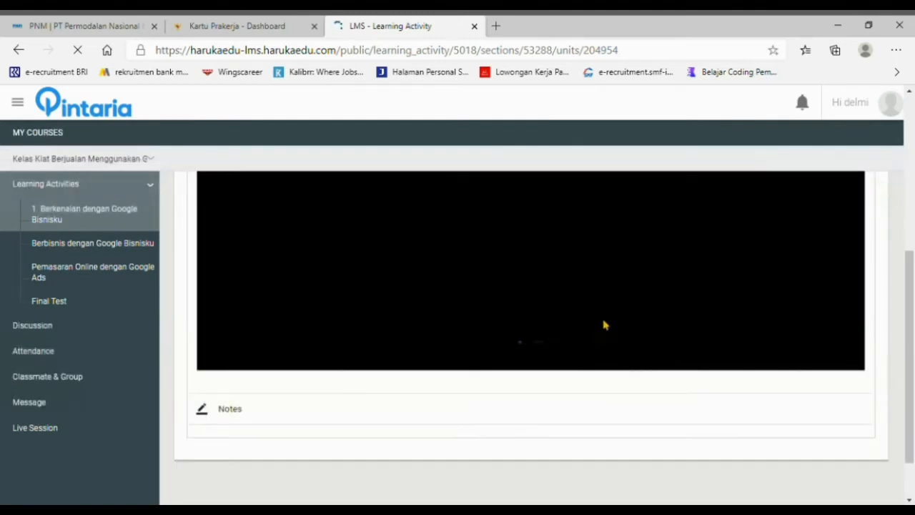
scroll(527, 298, up, 2)
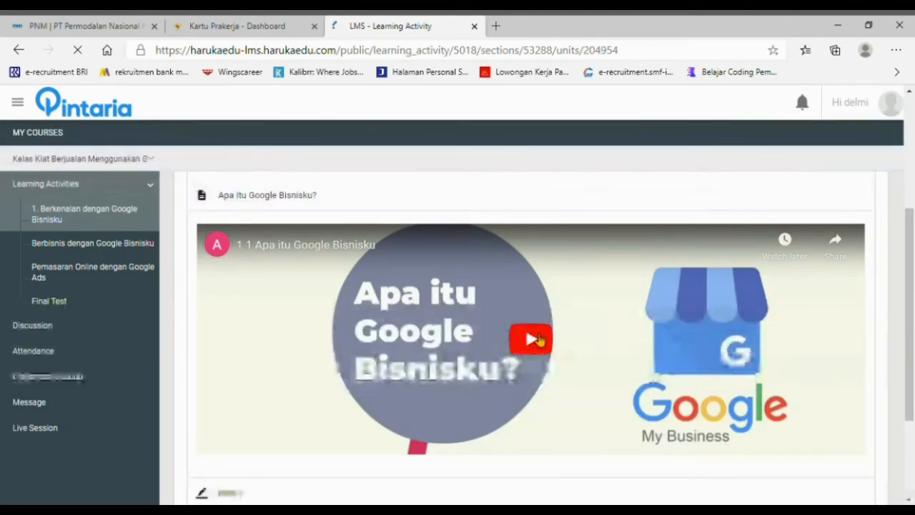
click(532, 340)
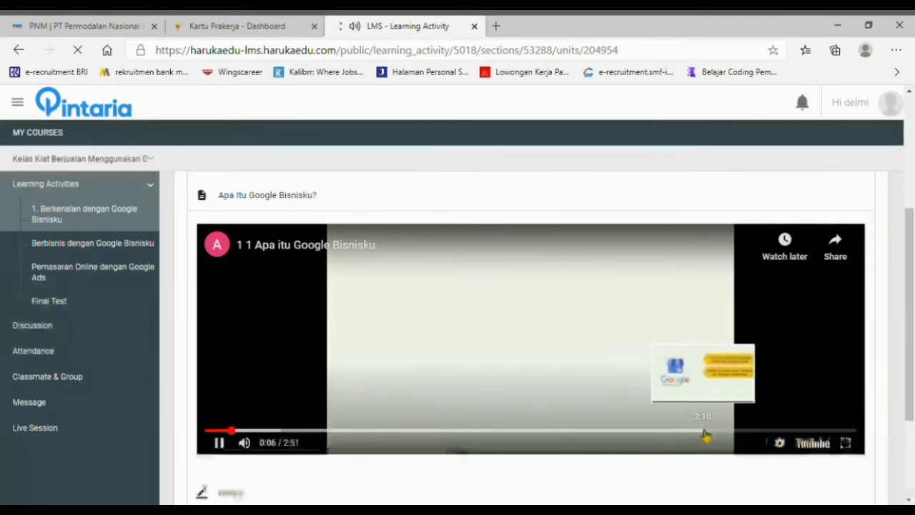
- Open the material "Apa Keuntungan Menggunakan Google Bisnisku?" and look over its video and notes area
scroll(643, 357, up, 2)
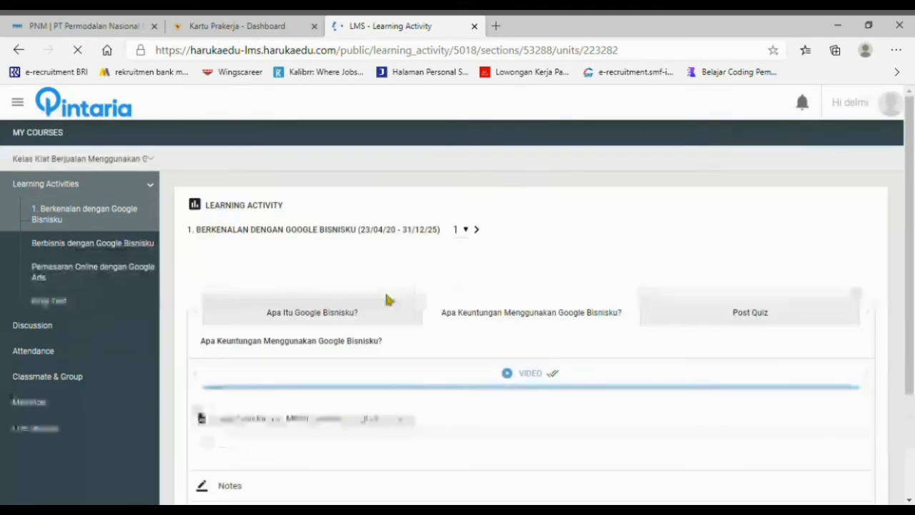
scroll(554, 361, down, 1)
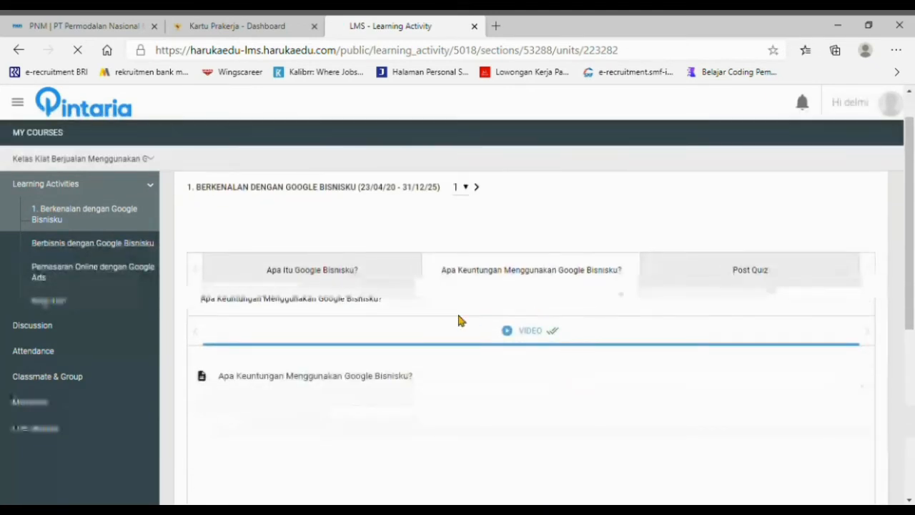
scroll(555, 360, down, 3)
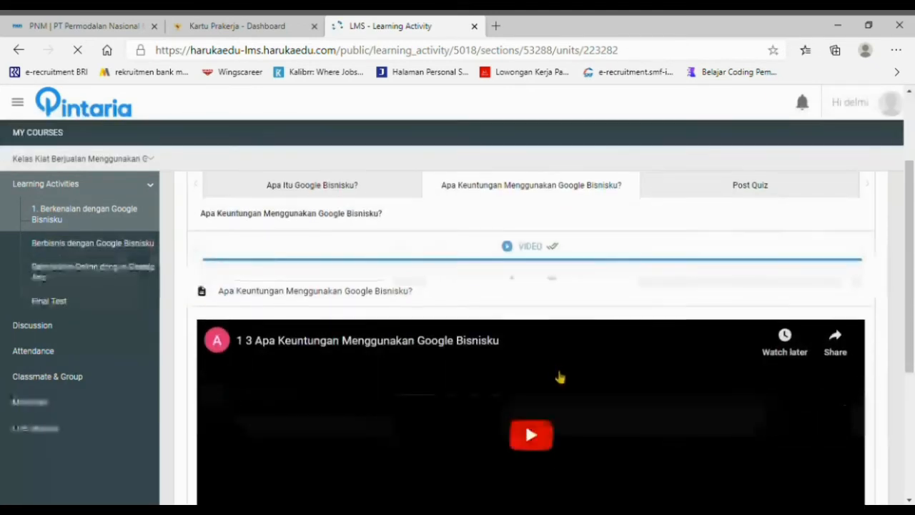
scroll(678, 435, down, 1)
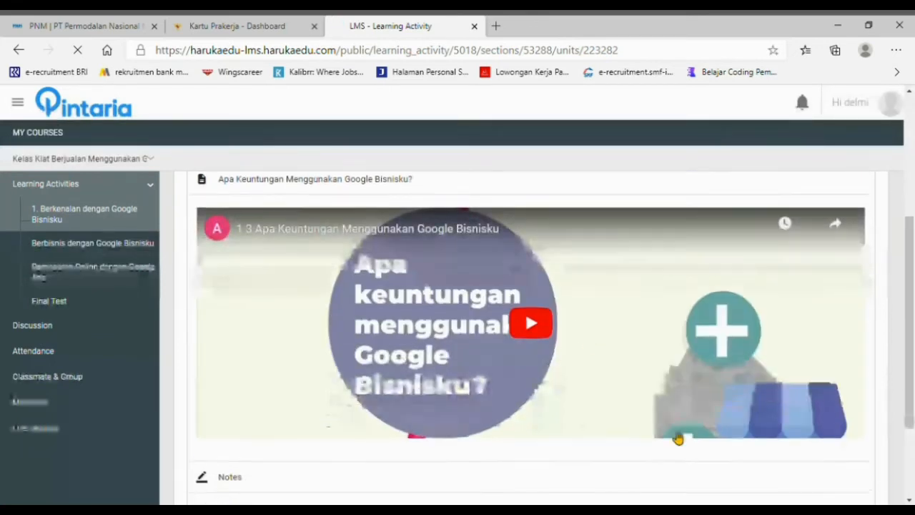
scroll(629, 302, down, 1)
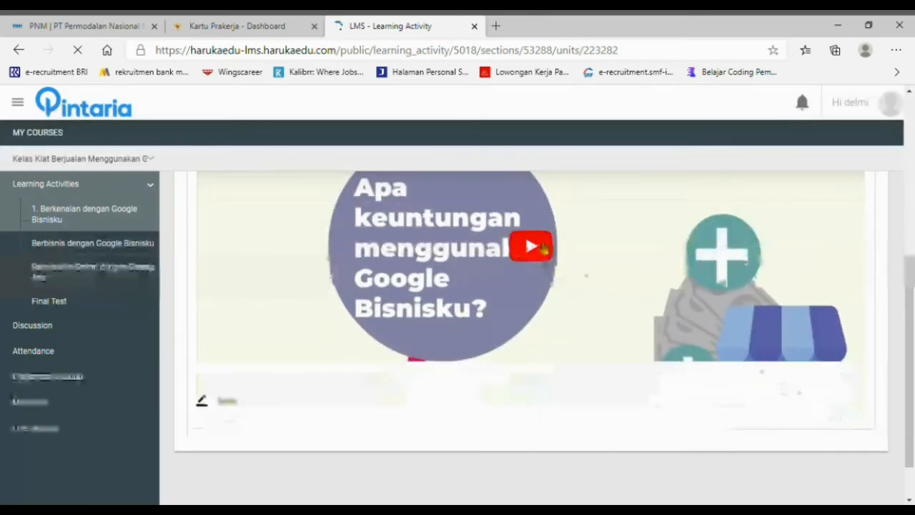
- Open the Post Quiz of the first section and check its minimum score and result
scroll(564, 243, up, 5)
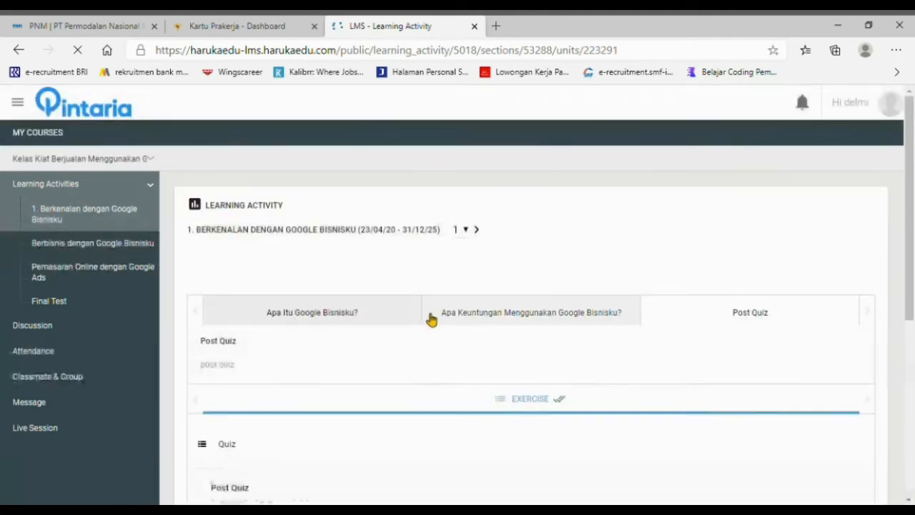
scroll(534, 321, down, 3)
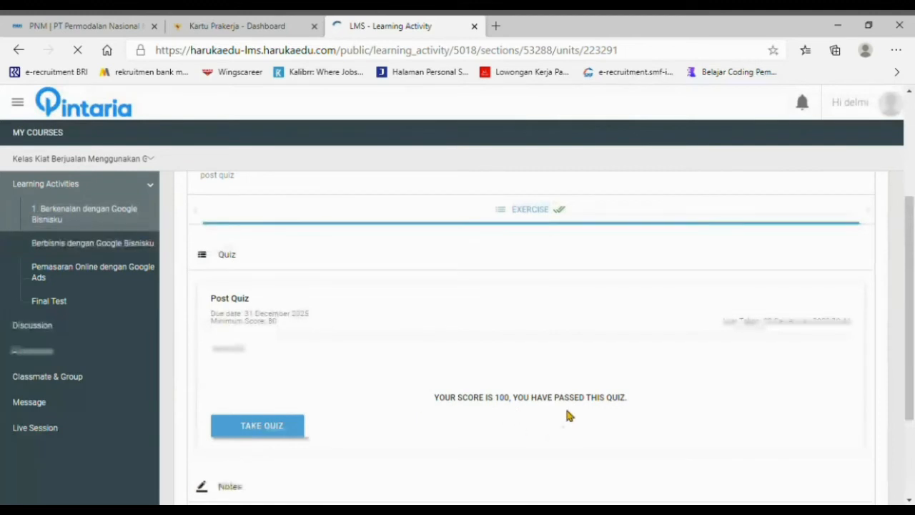
scroll(567, 414, down, 1)
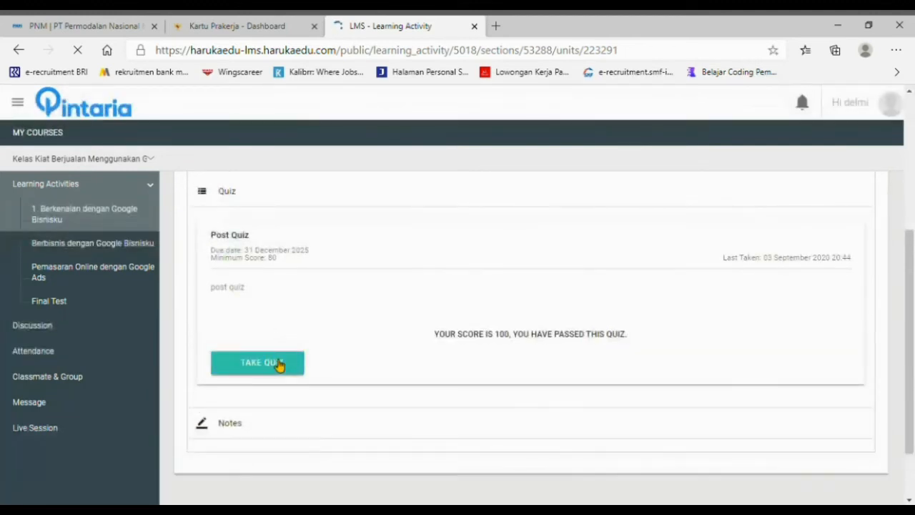
scroll(322, 346, up, 1)
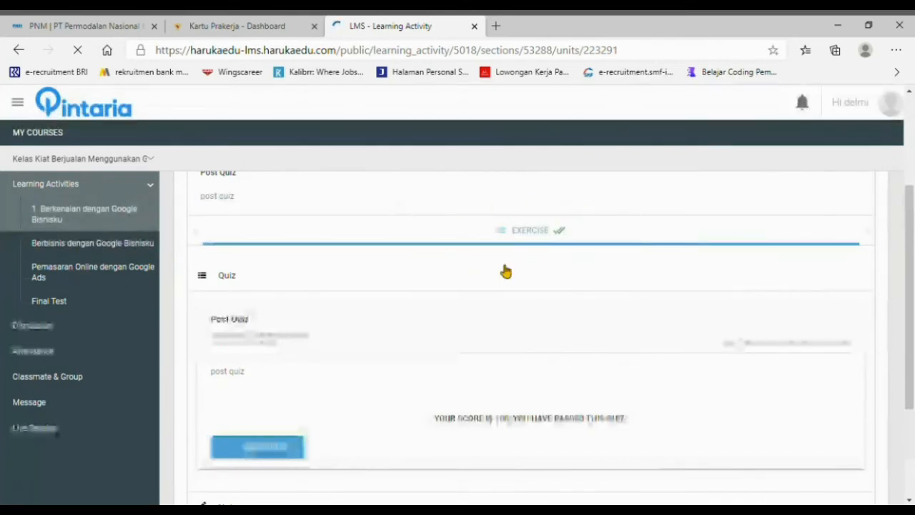
- Open the section "Berbisnis dengan Google Bisnisku" and play the video of its material "Langkah-langkah Mendaftar Google Bisnisku"
scroll(522, 223, up, 1)
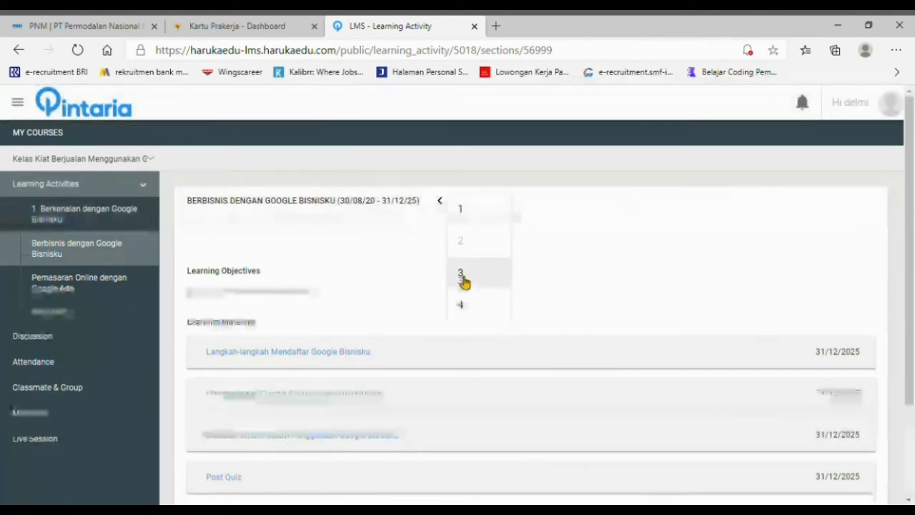
click(380, 290)
scroll(335, 227, down, 1)
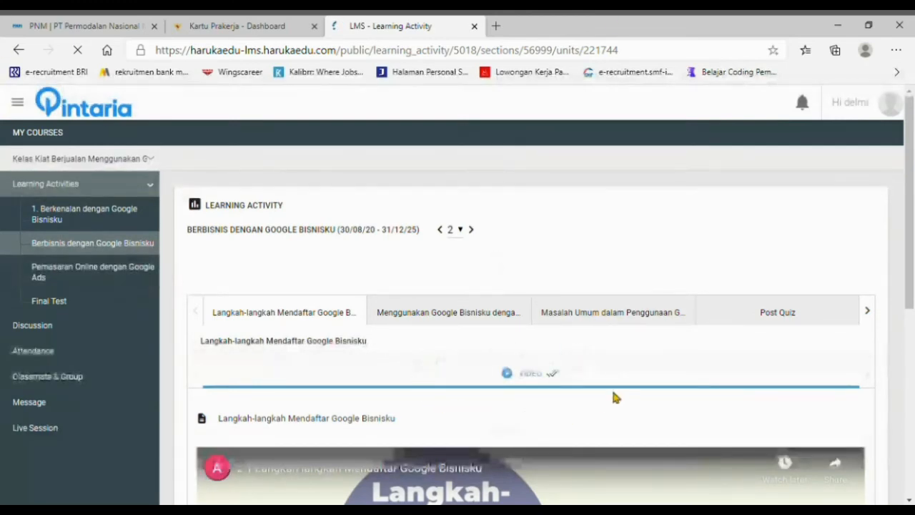
scroll(461, 353, down, 3)
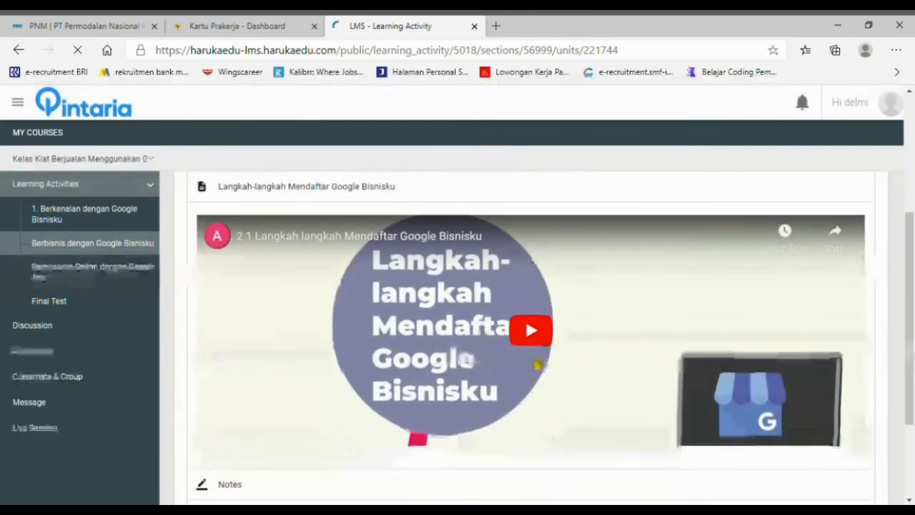
click(537, 329)
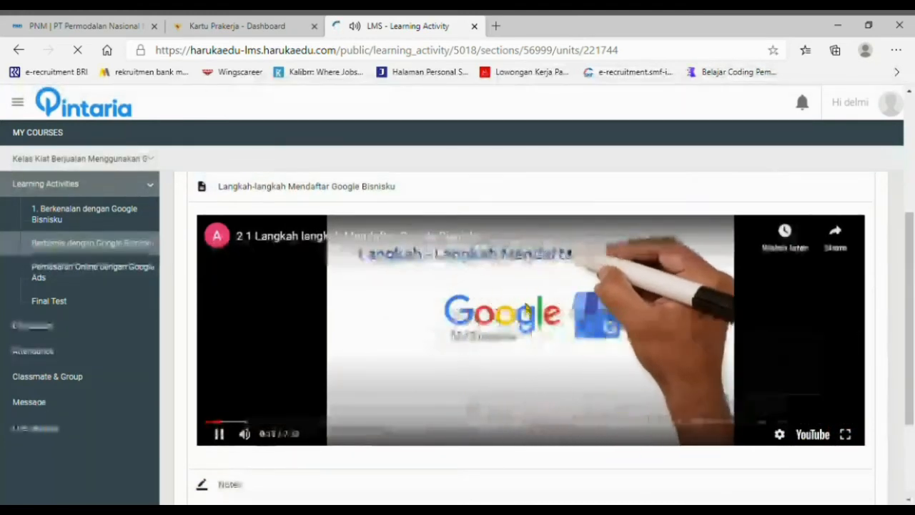
- Look over the second section's list of materials up to Post Quiz and return to the playing video
scroll(528, 306, up, 1)
scroll(528, 306, up, 1)
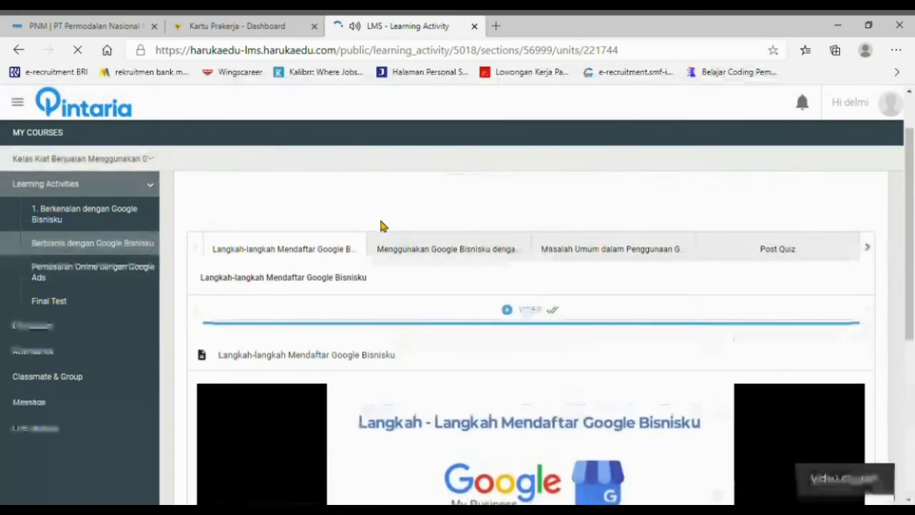
click(506, 259)
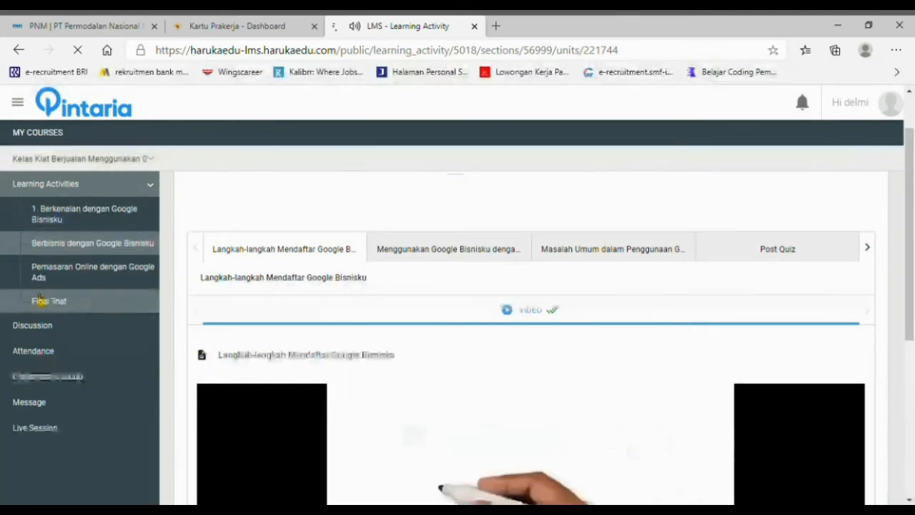
scroll(75, 311, down, 2)
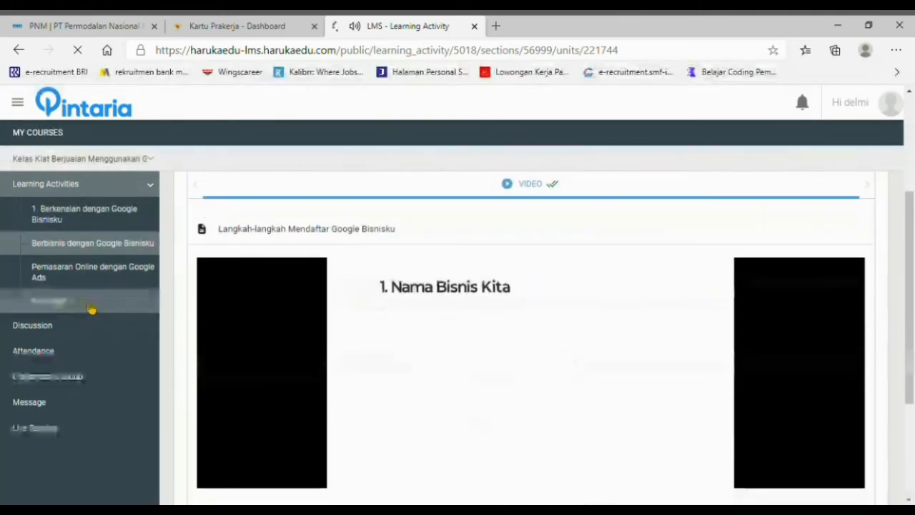
scroll(93, 307, down, 1)
- Open the Final Test section and check its list of section numbers, keeping section 4 selected
click(99, 306)
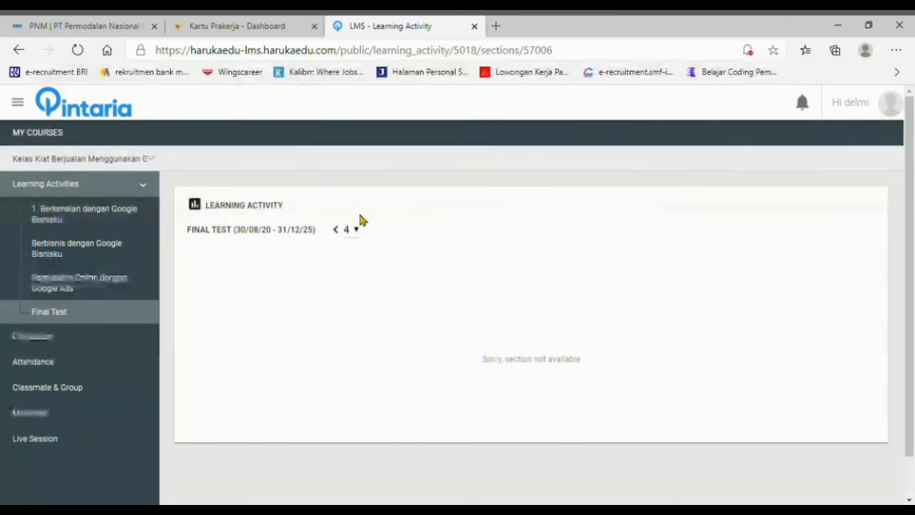
click(359, 231)
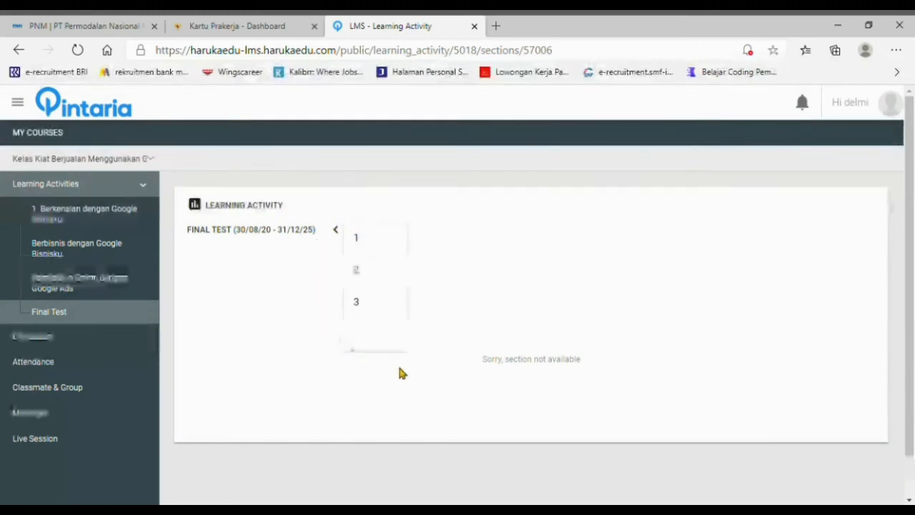
click(343, 326)
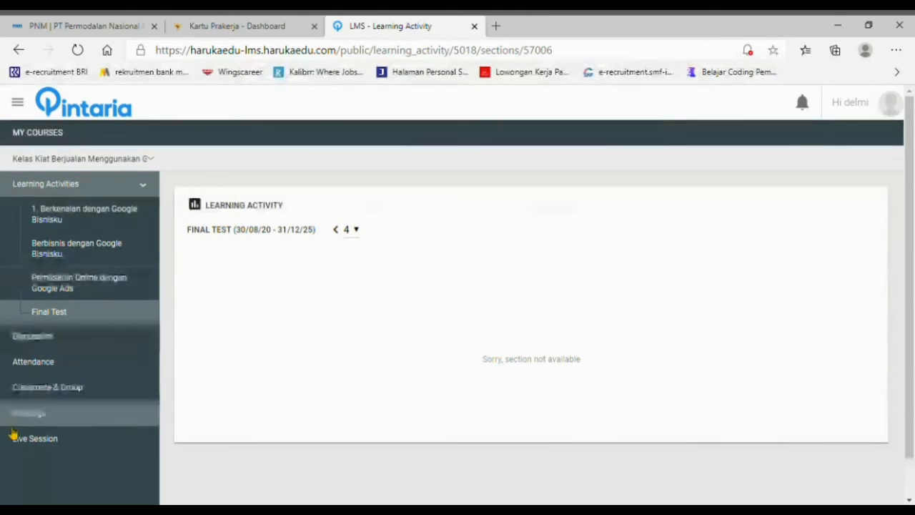
- View the course's Discussion page and check the Attendance details of each section through Final Test
click(67, 346)
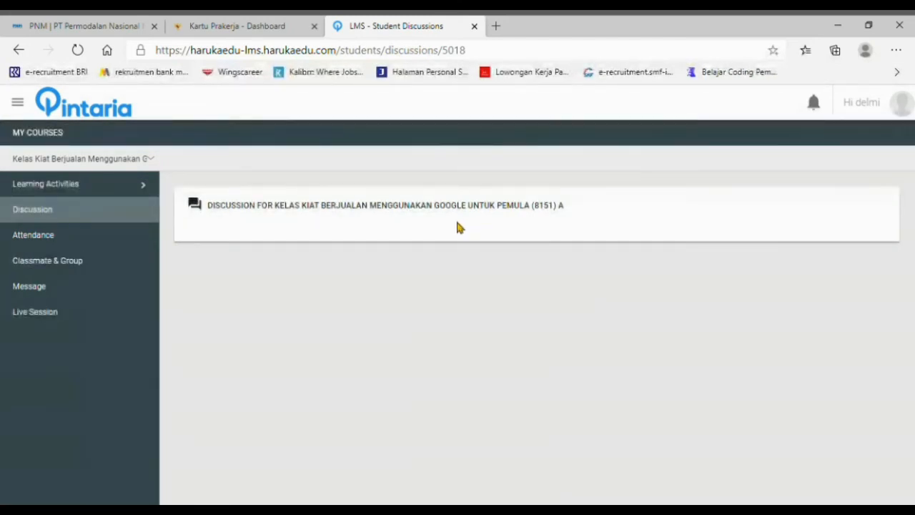
click(43, 240)
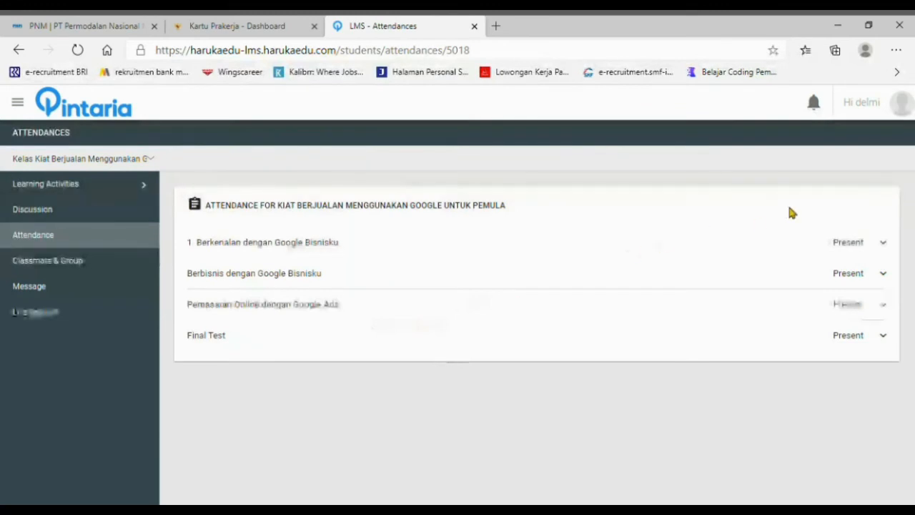
click(871, 245)
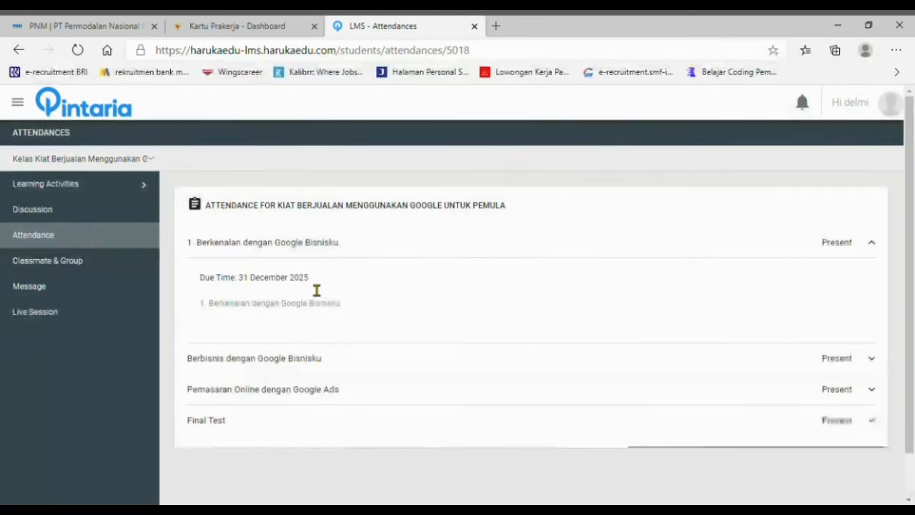
scroll(342, 310, down, 1)
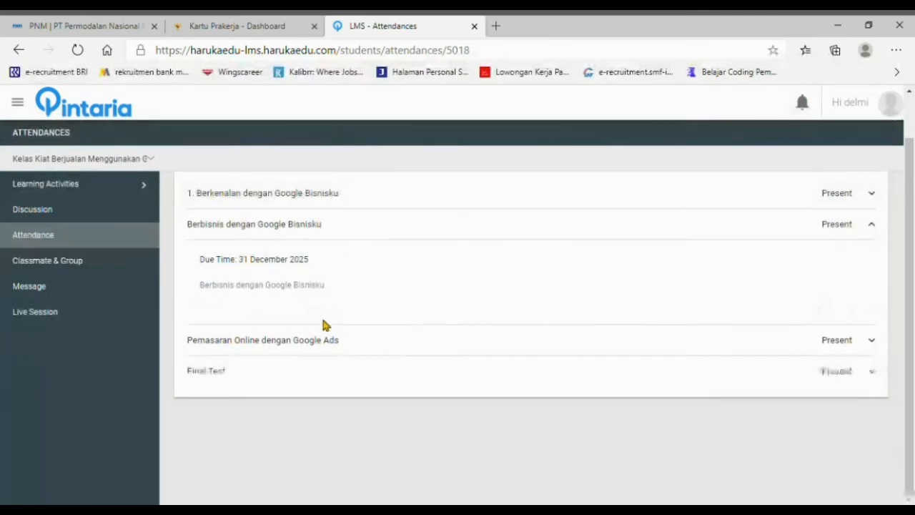
click(316, 340)
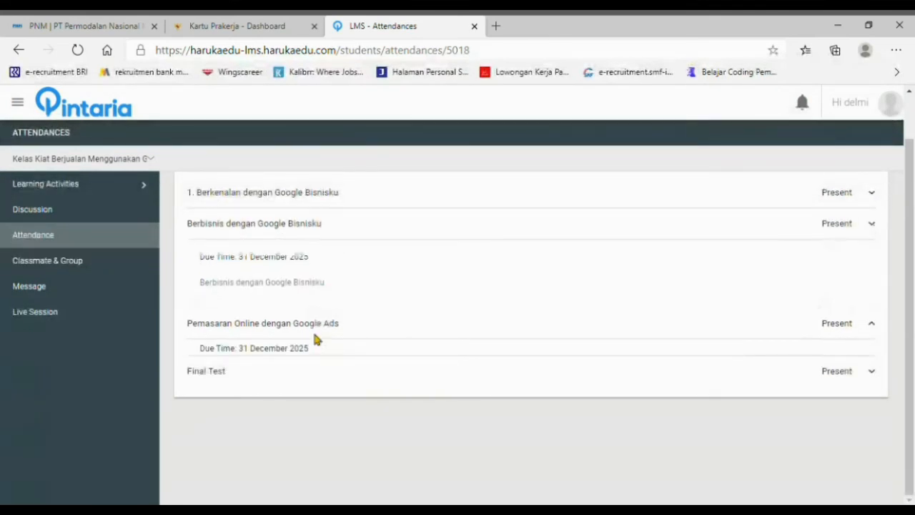
click(266, 371)
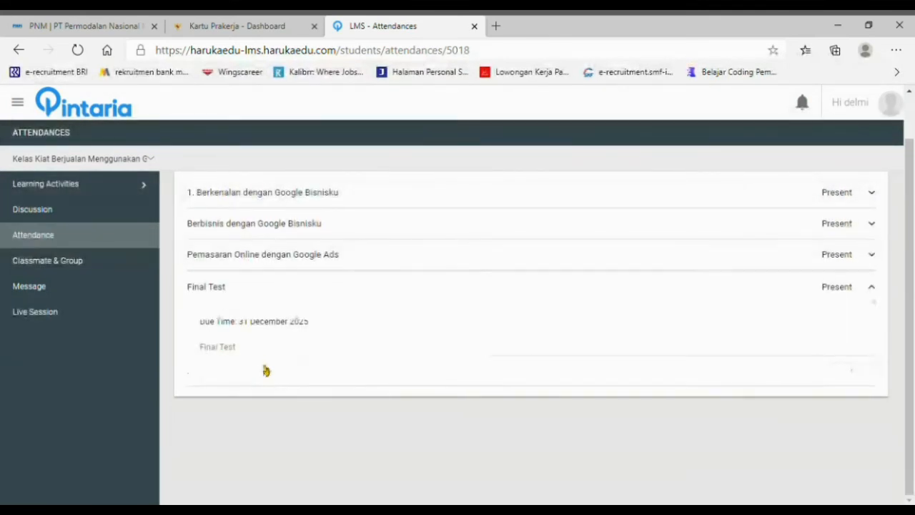
- Browse the classmate list in Classmate & Group and open the course's Message page
click(93, 273)
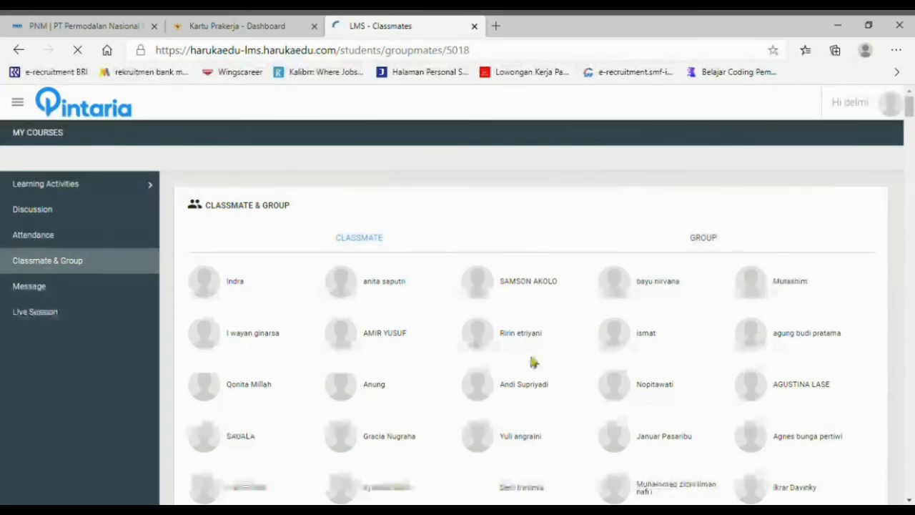
drag(909, 111, 910, 402)
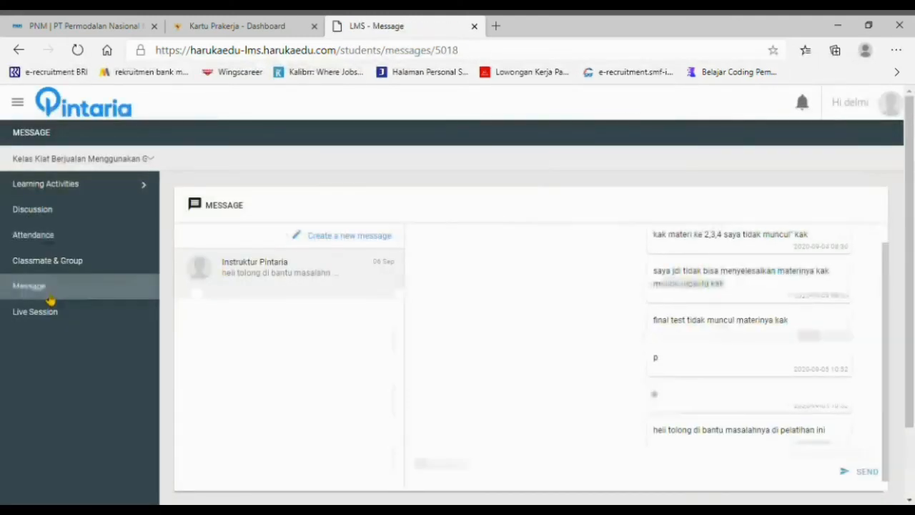
- View the course's Live Session page, expand its Learning Activities list, and go back to Kelas Saya
click(49, 295)
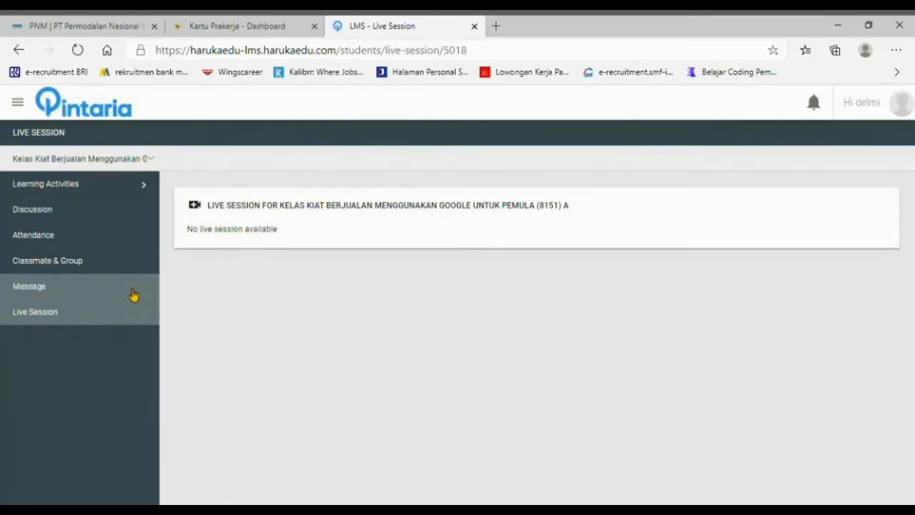
click(109, 187)
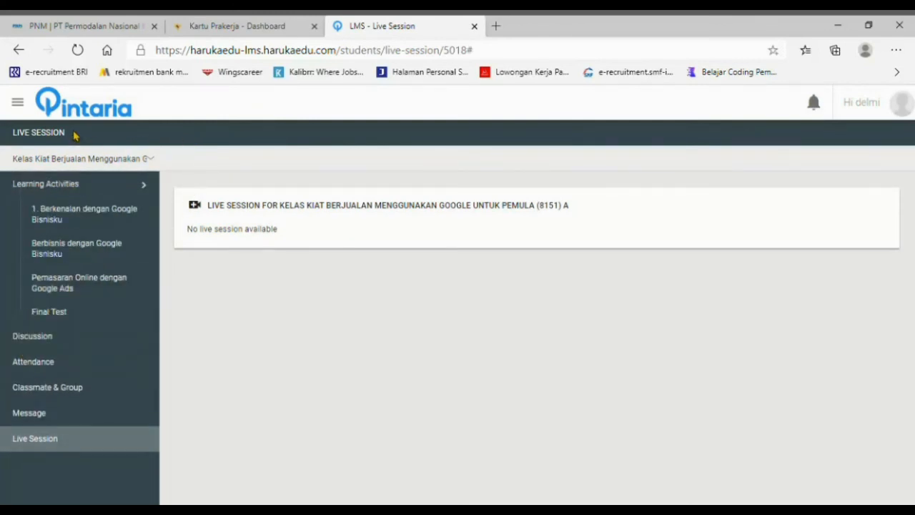
click(20, 103)
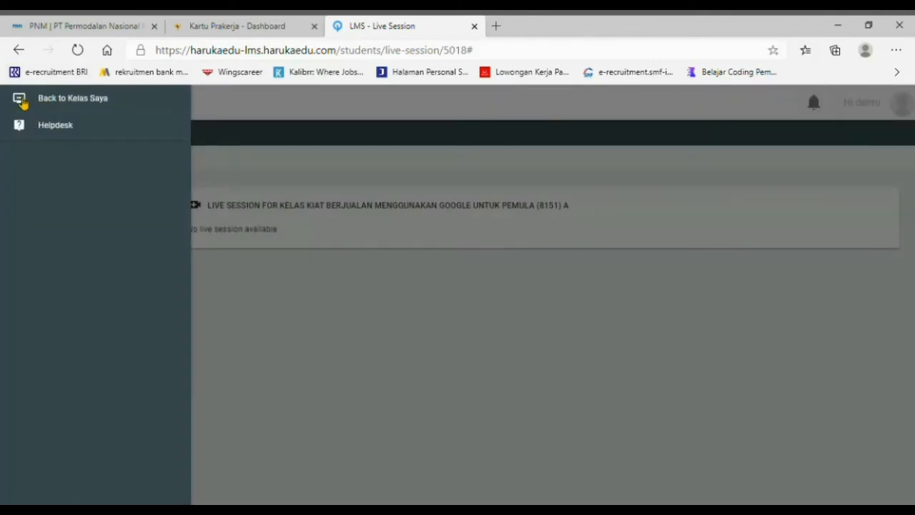
click(100, 104)
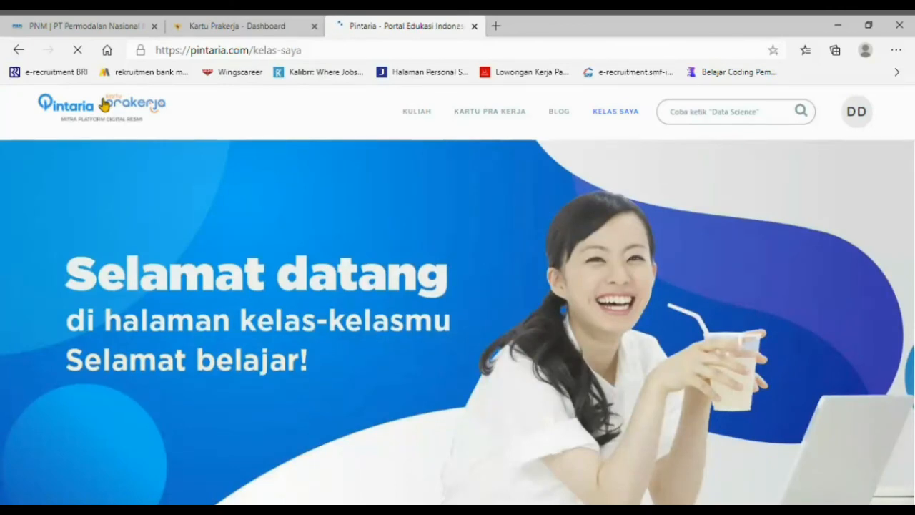
- Open the Status Kelas page of "Kiat Berjualan Menggunakan Google untuk Pemula" and check its completion stages
scroll(271, 236, down, 6)
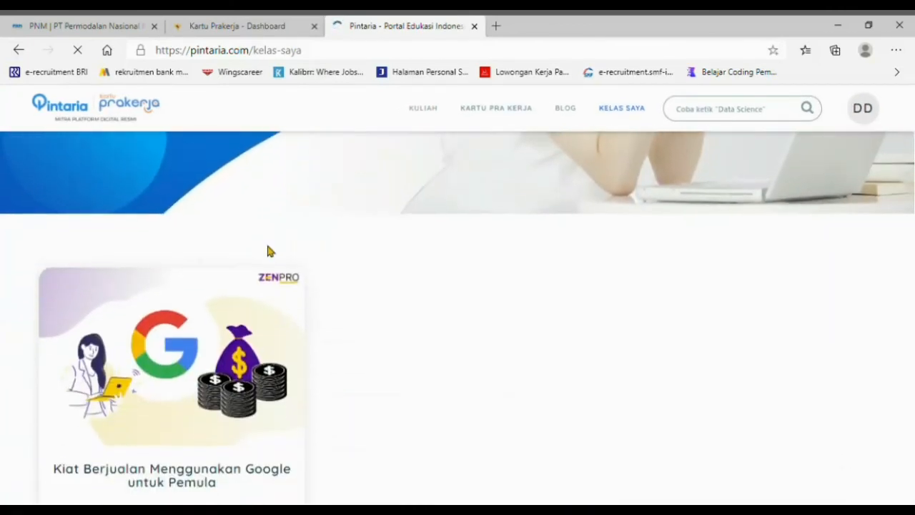
scroll(269, 255, down, 1)
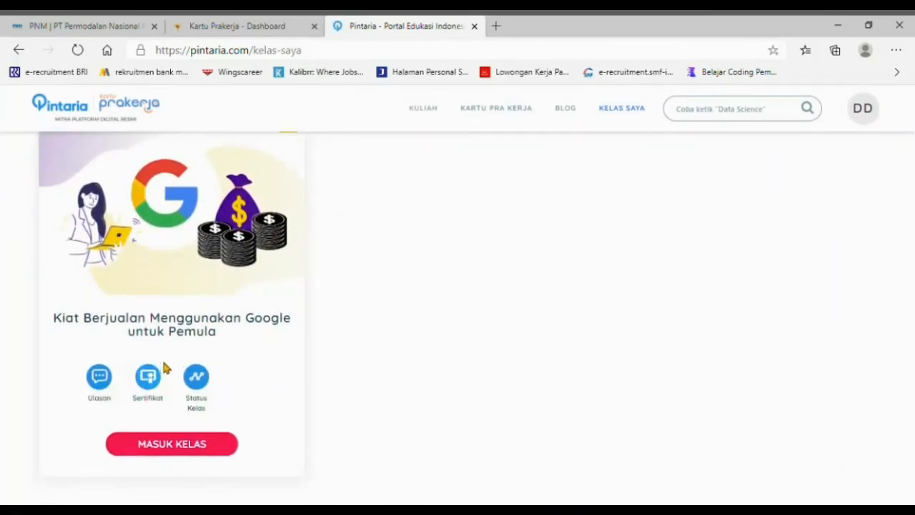
click(198, 379)
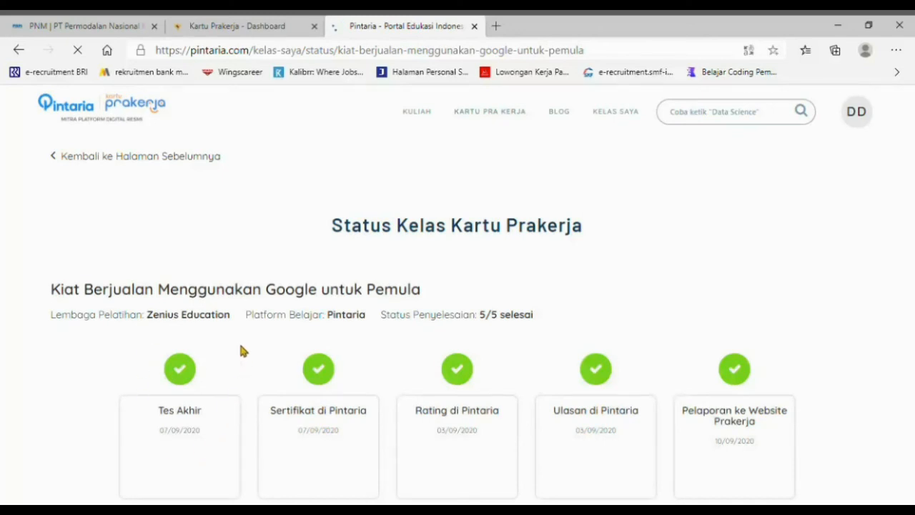
scroll(240, 351, down, 1)
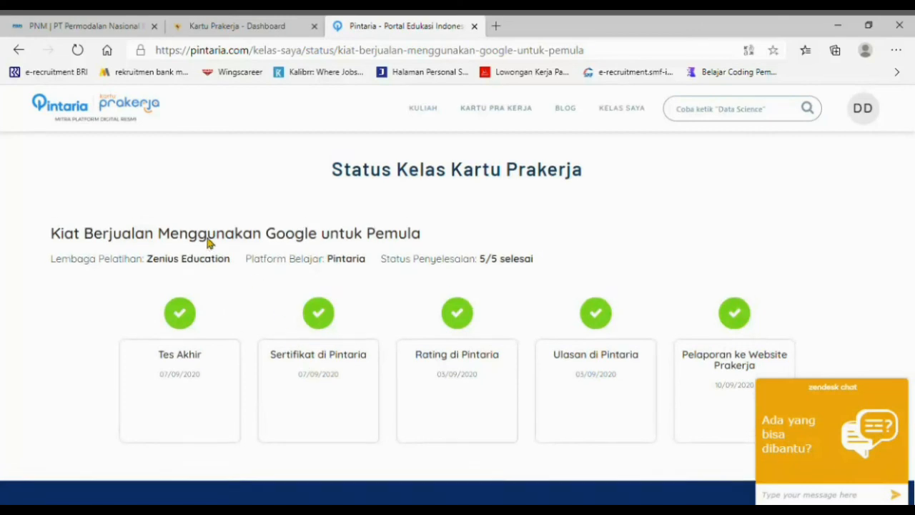
scroll(211, 241, up, 1)
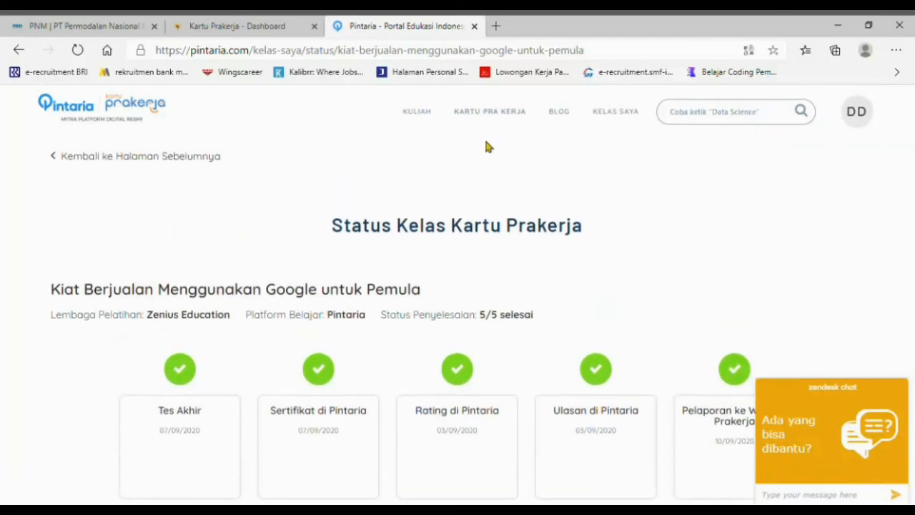
- Return to Kelas Saya and open the Sertifikat page of the Google selling course
click(623, 115)
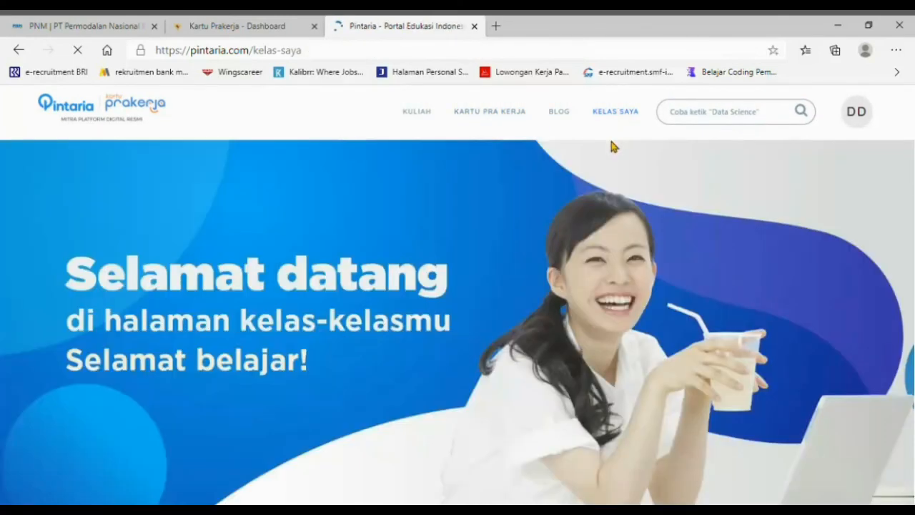
scroll(298, 314, down, 5)
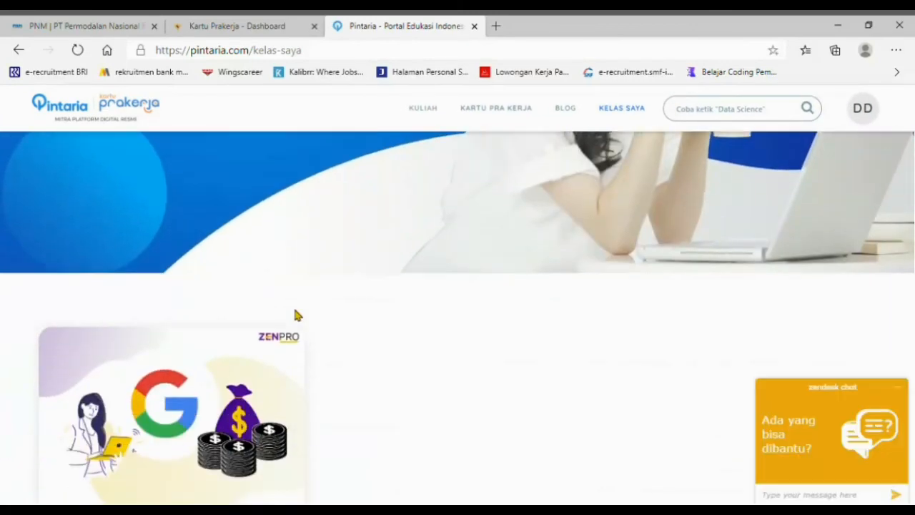
scroll(298, 314, down, 1)
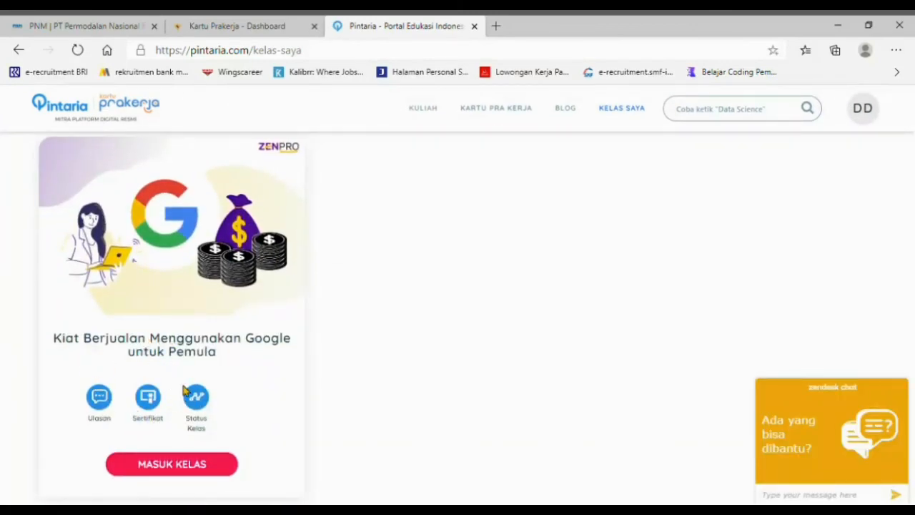
click(147, 397)
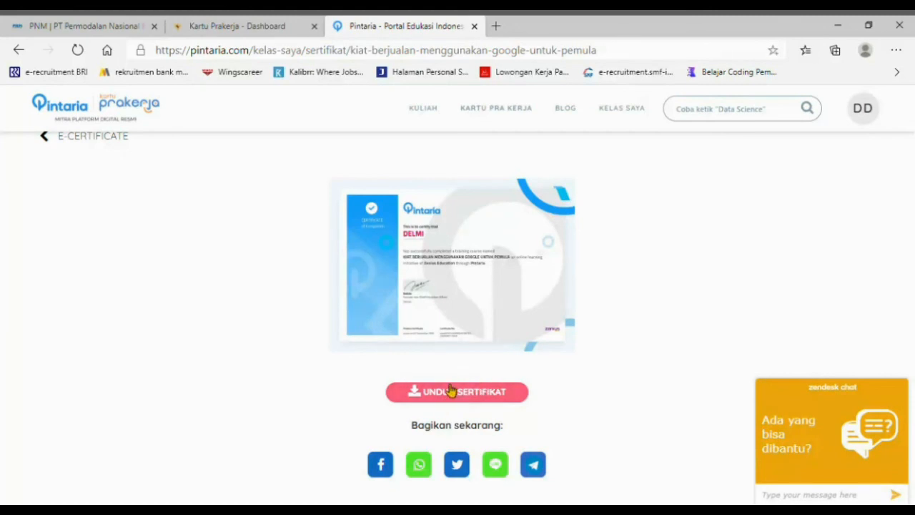
- Go from the certificate back to Kelas Saya and recheck the course's Status Kelas stages
click(617, 112)
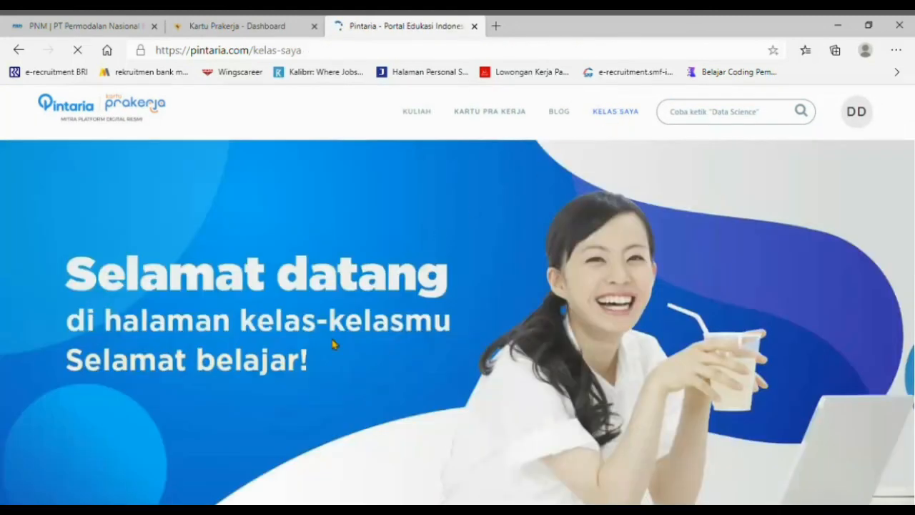
scroll(319, 378, down, 4)
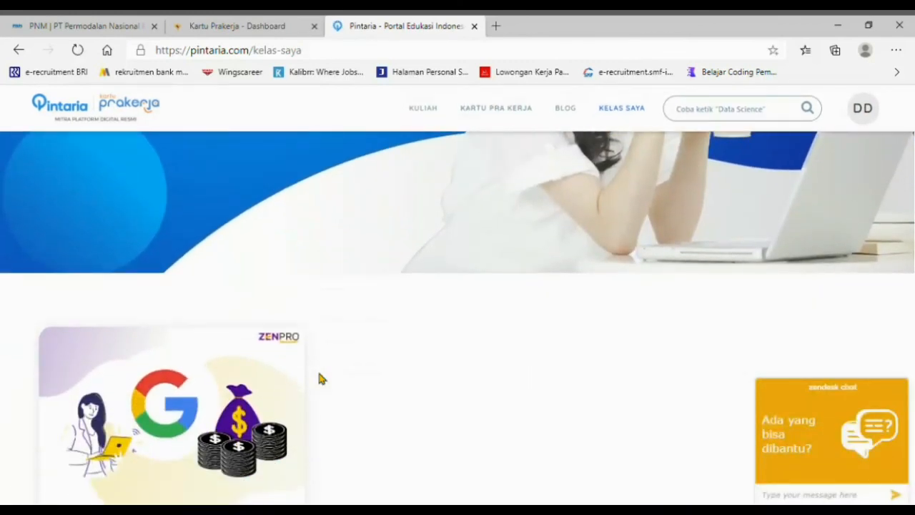
scroll(319, 378, down, 2)
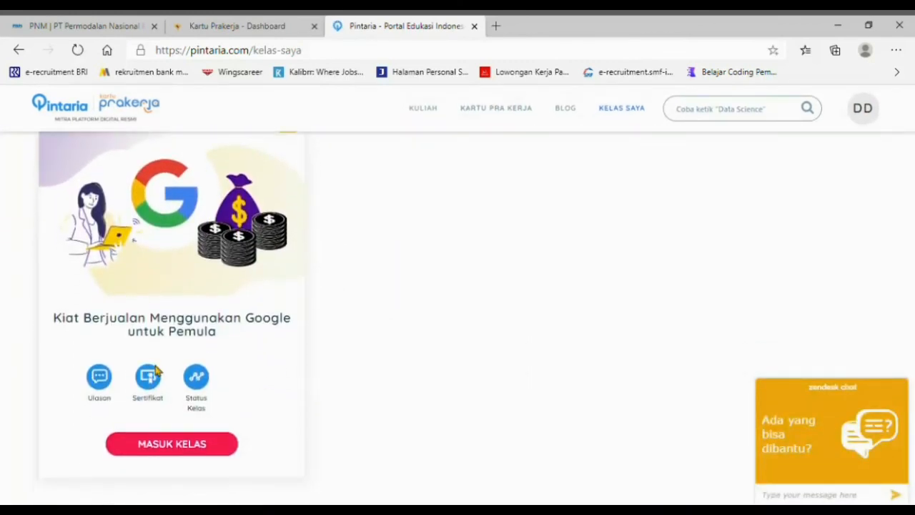
click(198, 377)
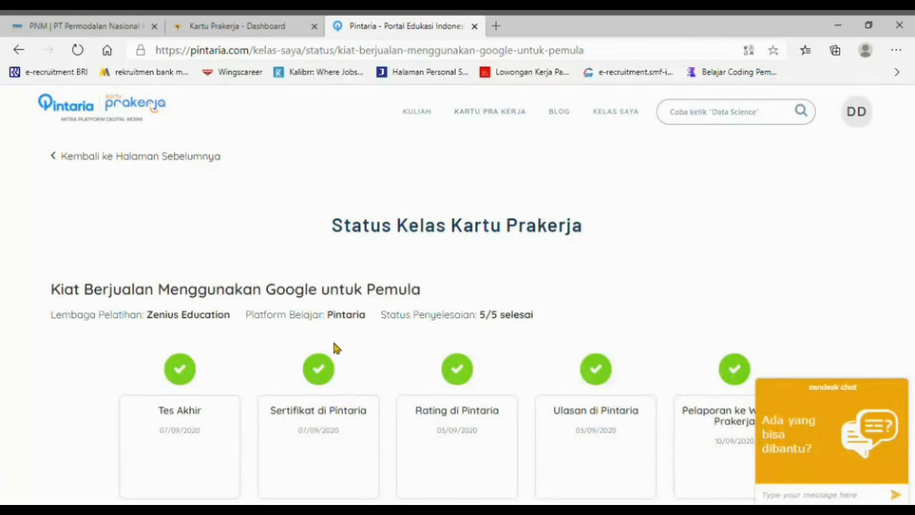
scroll(333, 426, down, 1)
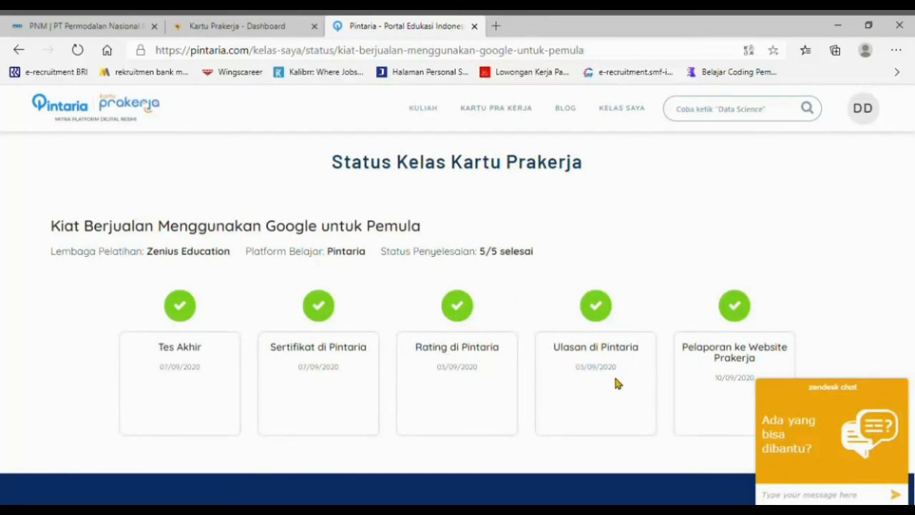
- Open the course's Ulasan page from Kelas Saya and look over the submitted rating and review
click(621, 112)
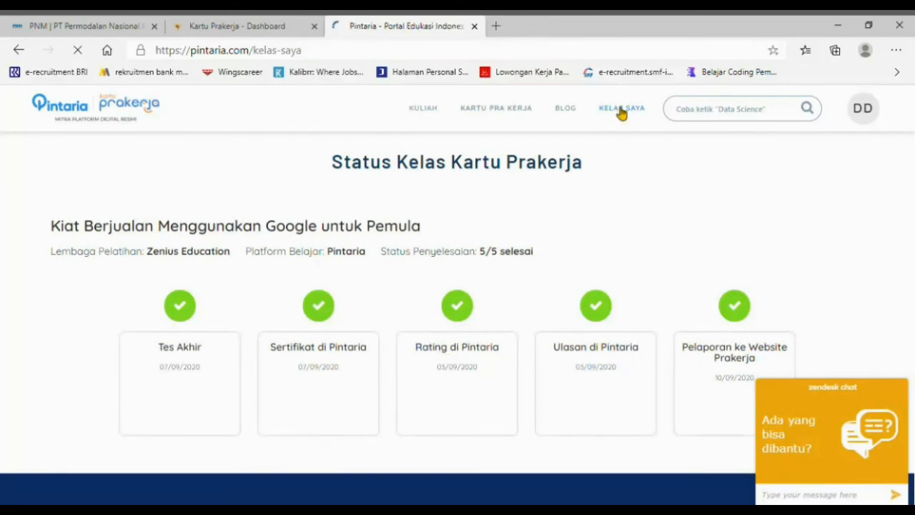
scroll(199, 314, down, 3)
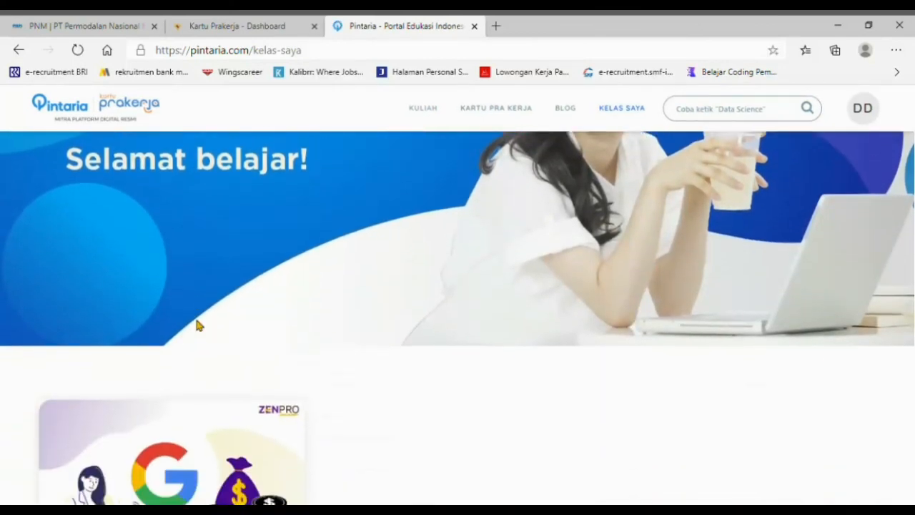
scroll(199, 326, down, 4)
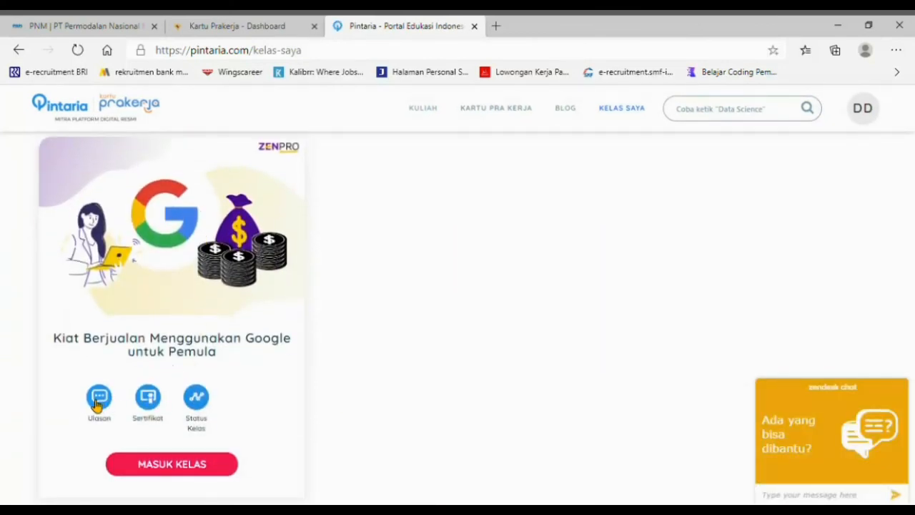
click(100, 398)
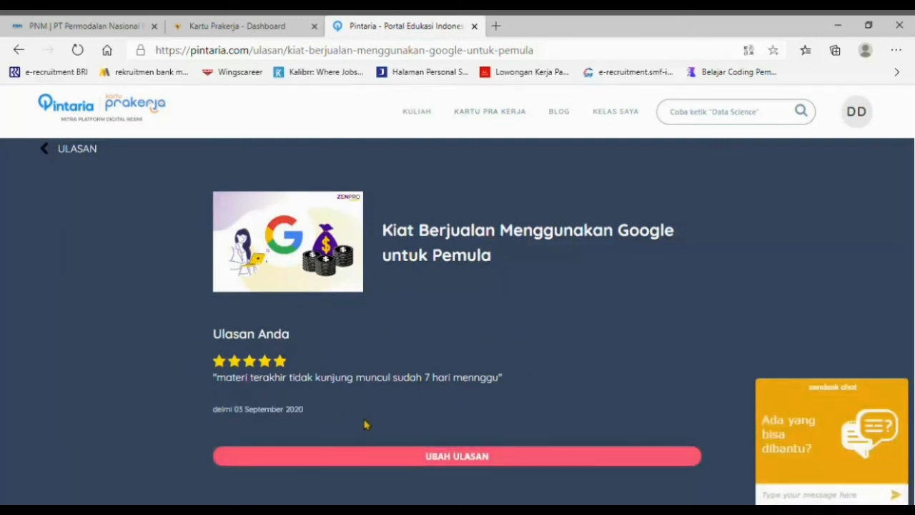
scroll(456, 457, down, 1)
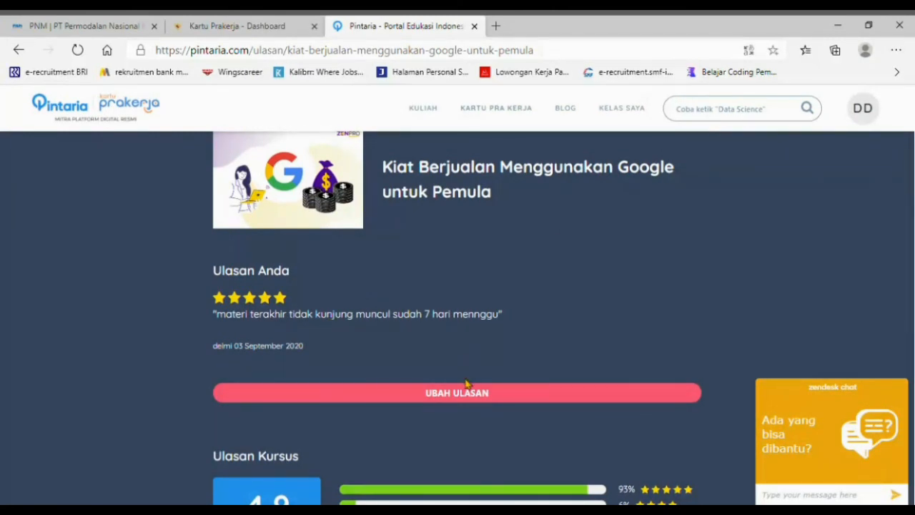
- Leave the review for Kelas Saya and examine the Status Kelas stages through Pelaporan ke Website Prakerja
click(619, 108)
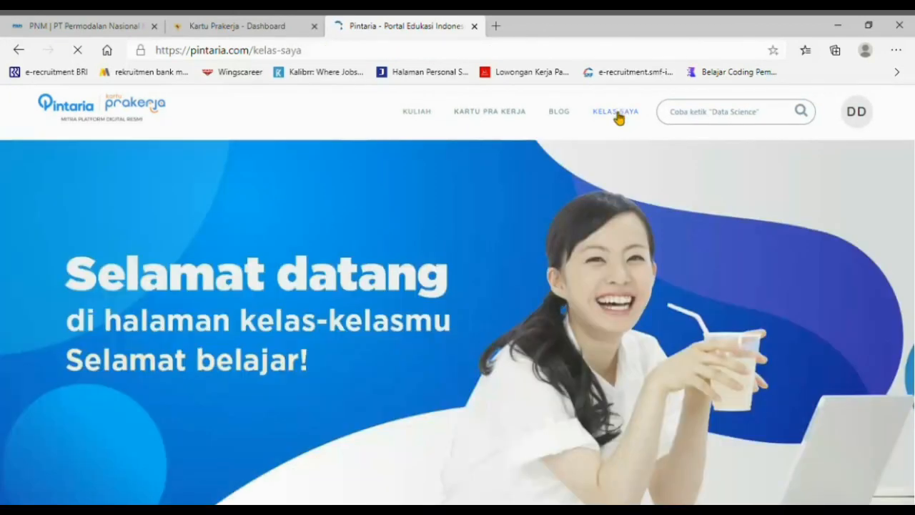
scroll(547, 329, down, 2)
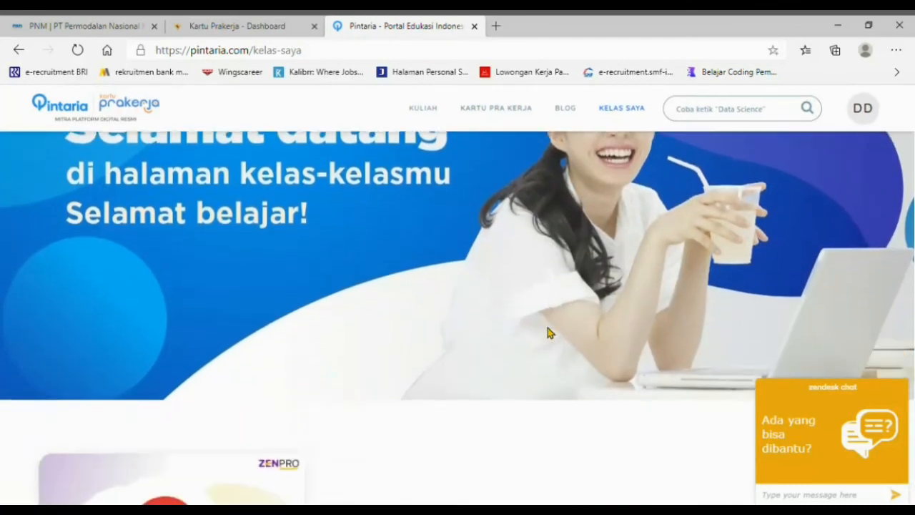
scroll(547, 331, down, 5)
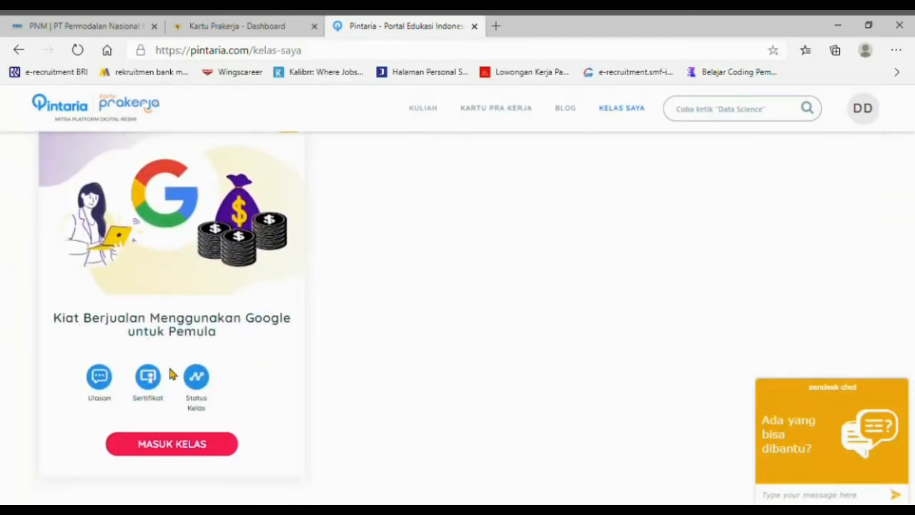
click(196, 375)
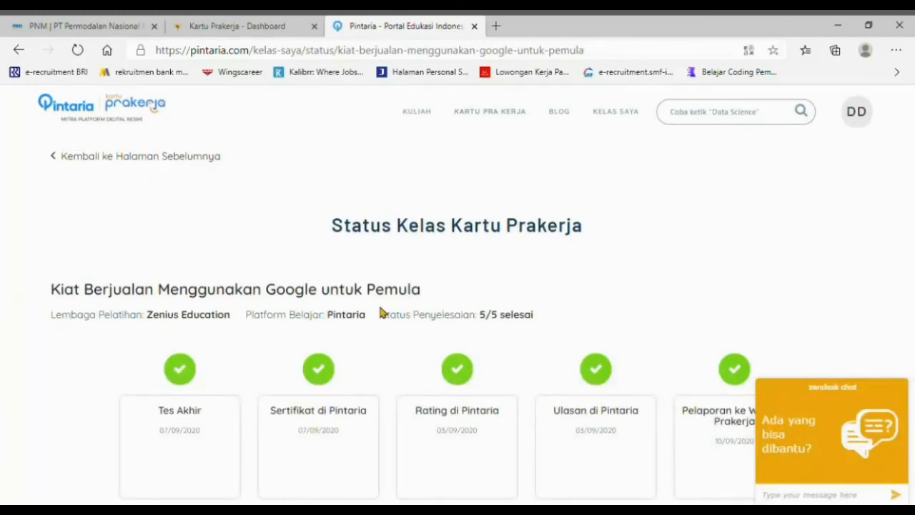
scroll(223, 362, down, 2)
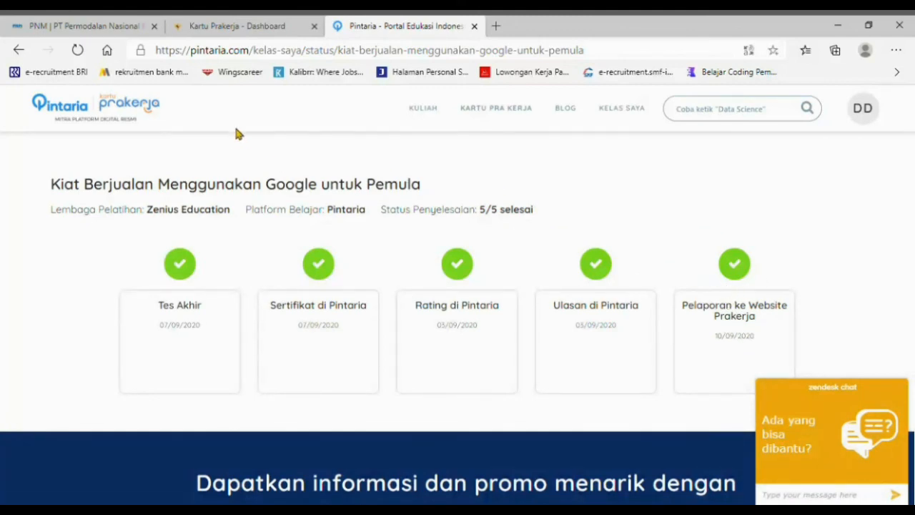
- Switch to the Kartu Prakerja dashboard, check the training status under Pelatihan Saya, and open the Insentif page
click(221, 26)
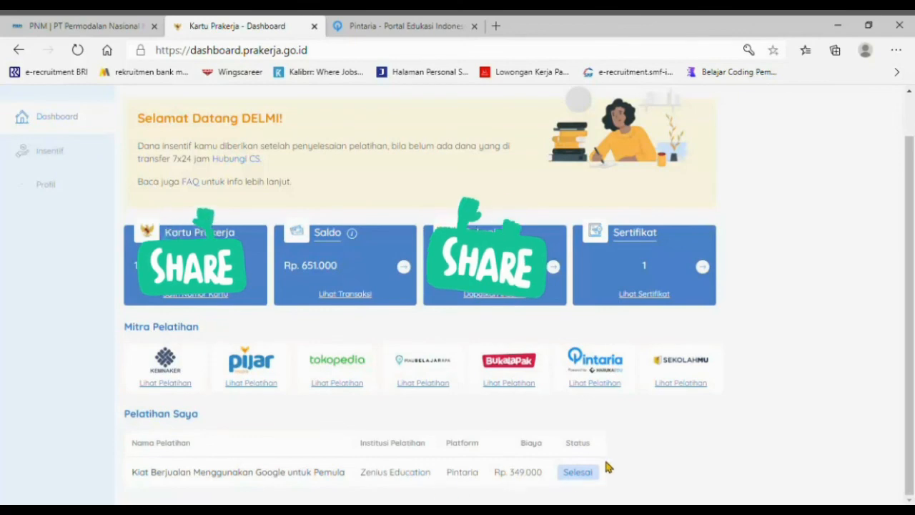
click(100, 154)
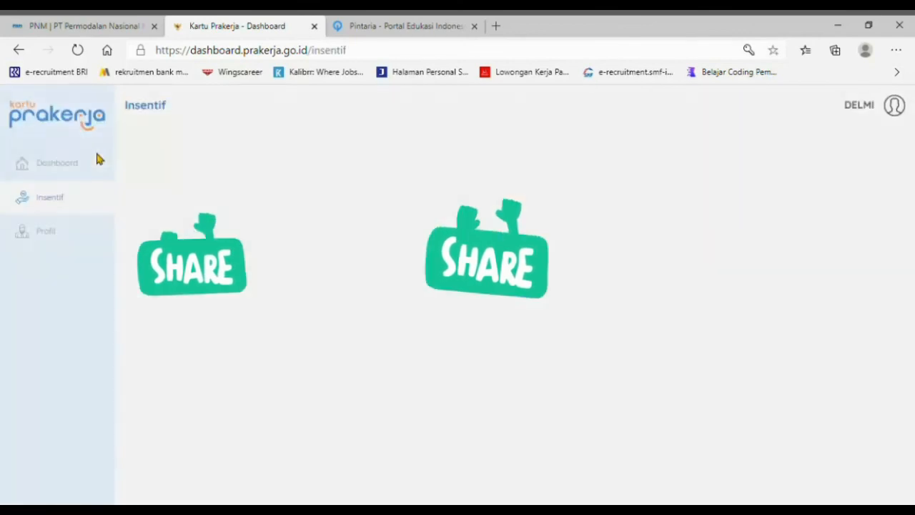